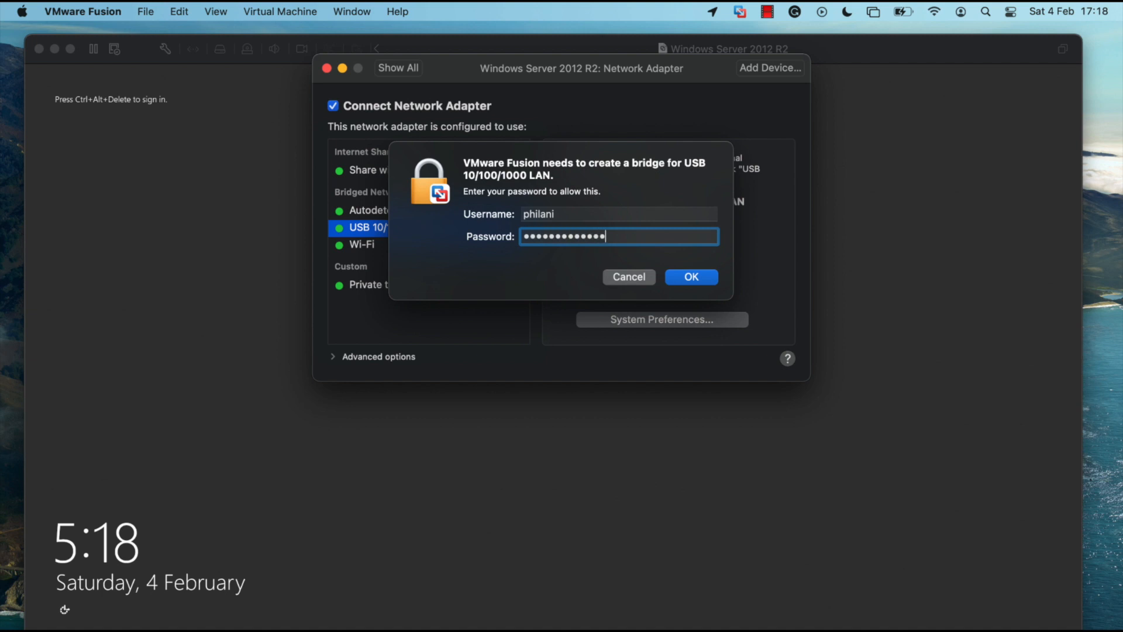
Step: Authorize the network bridge for the USB 10/100/1000 LAN adapter and close the virtual machine's network adapter settings
click(691, 278)
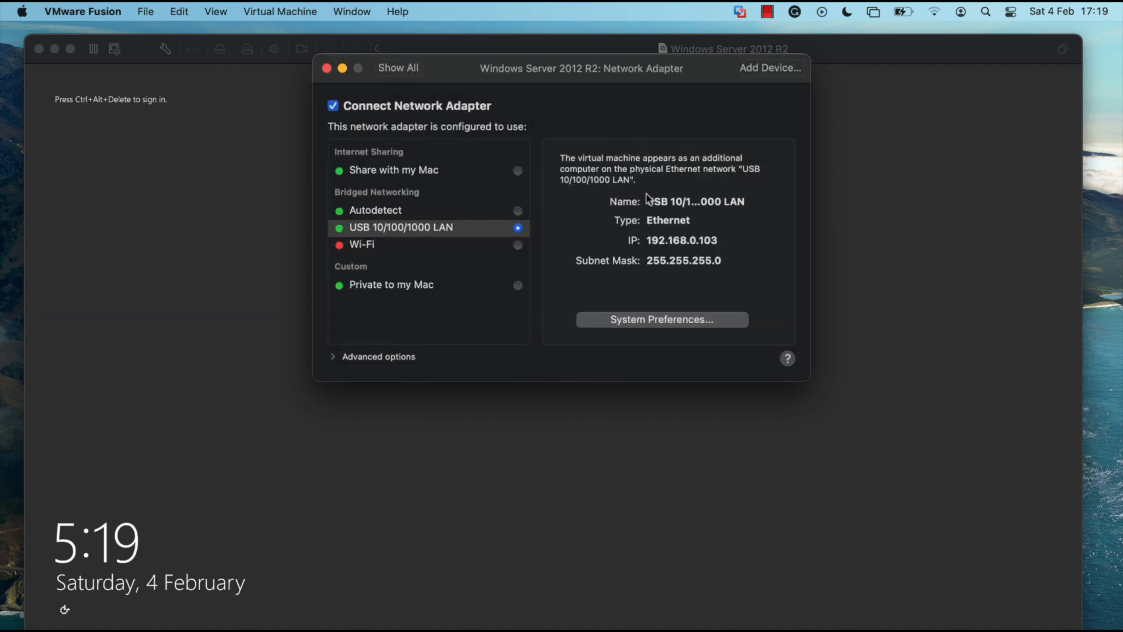
click(327, 68)
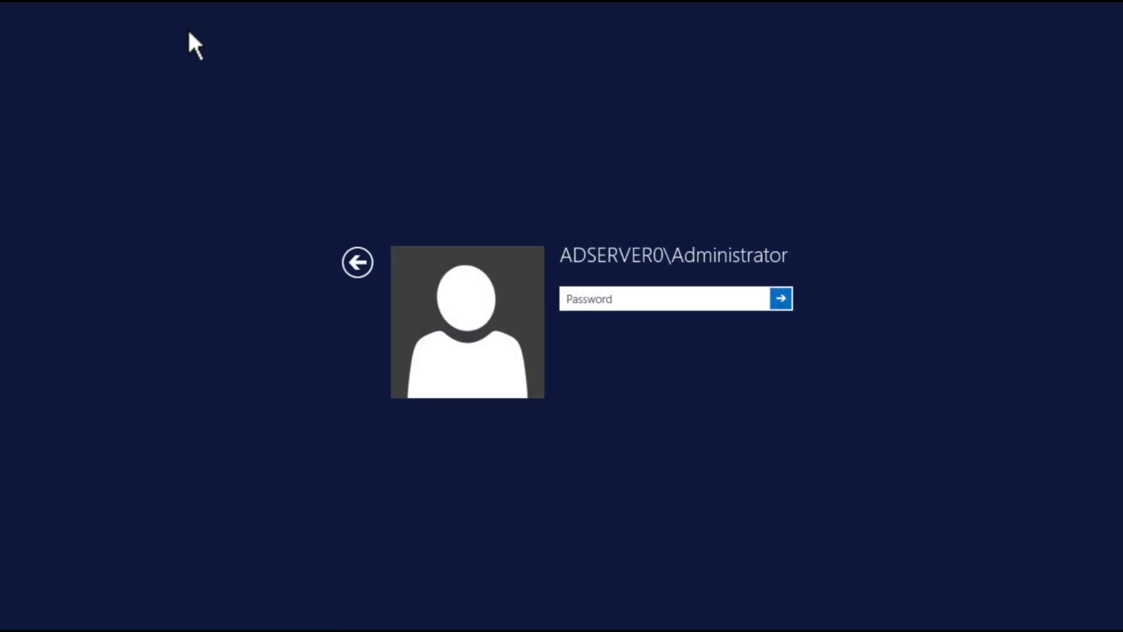
Step: Sign in to the server's Administrator account by entering the account password
key(Caps_Lock)
text(•)
key(Caps_Lock)
text(•)
key(Return)
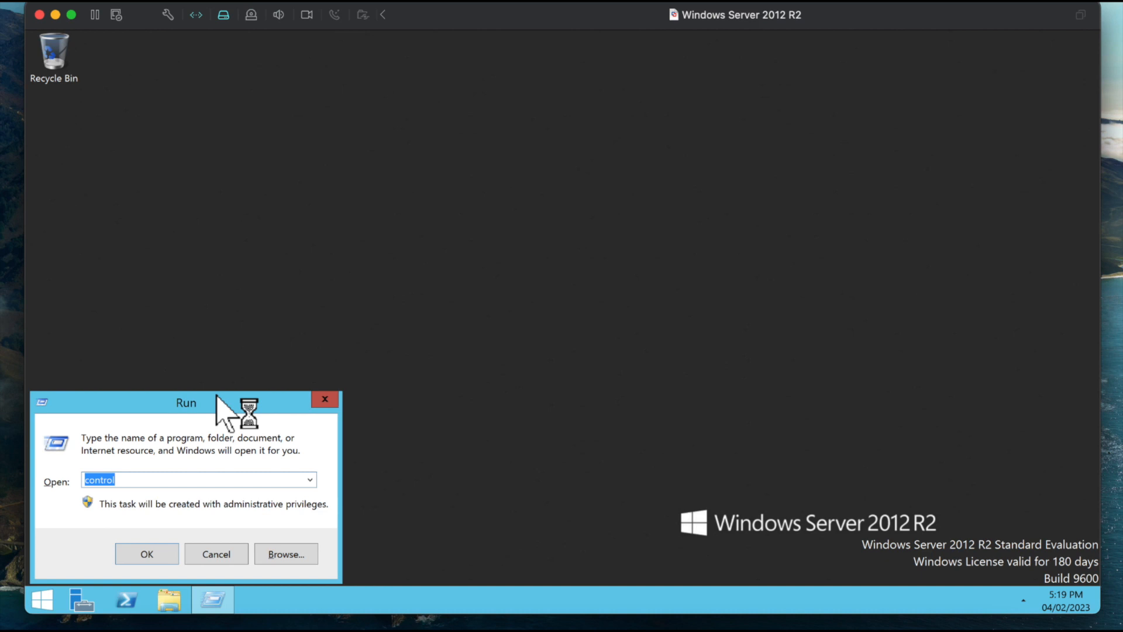
Step: Open the Network and Sharing Center from Control Panel and bring up the properties of the Ethernet0 connection
text(control)
key(Return)
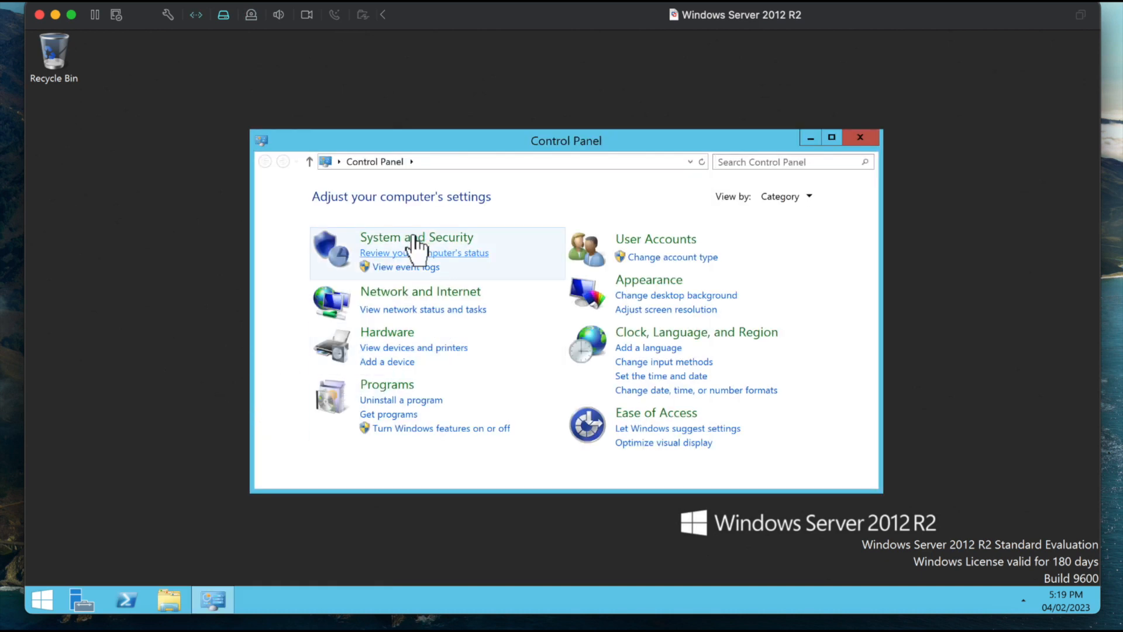
click(402, 291)
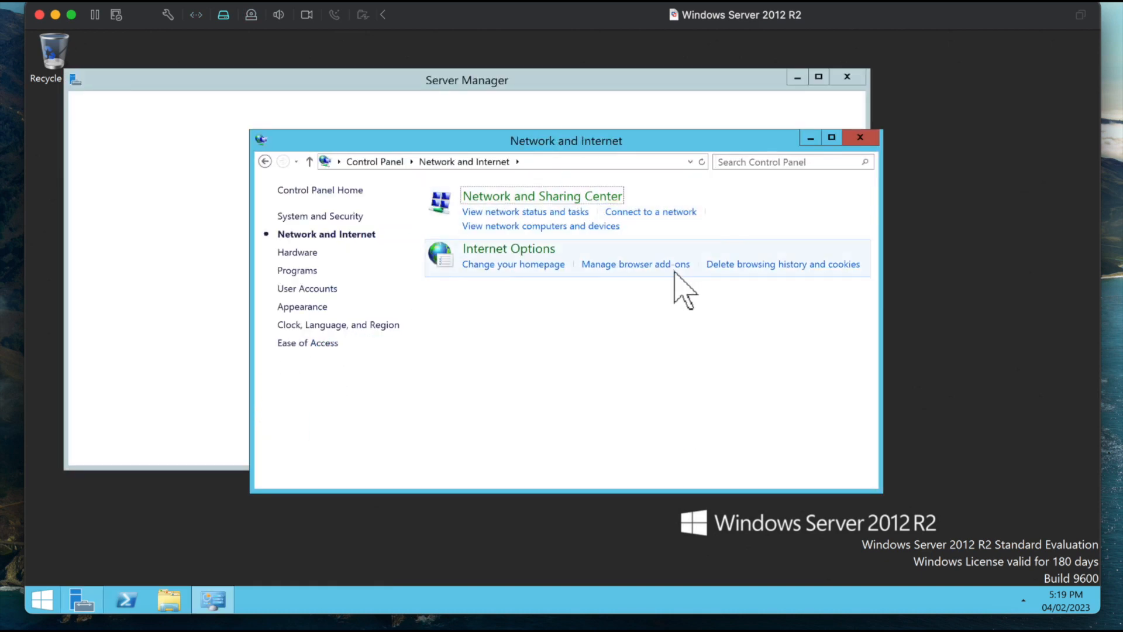
click(736, 251)
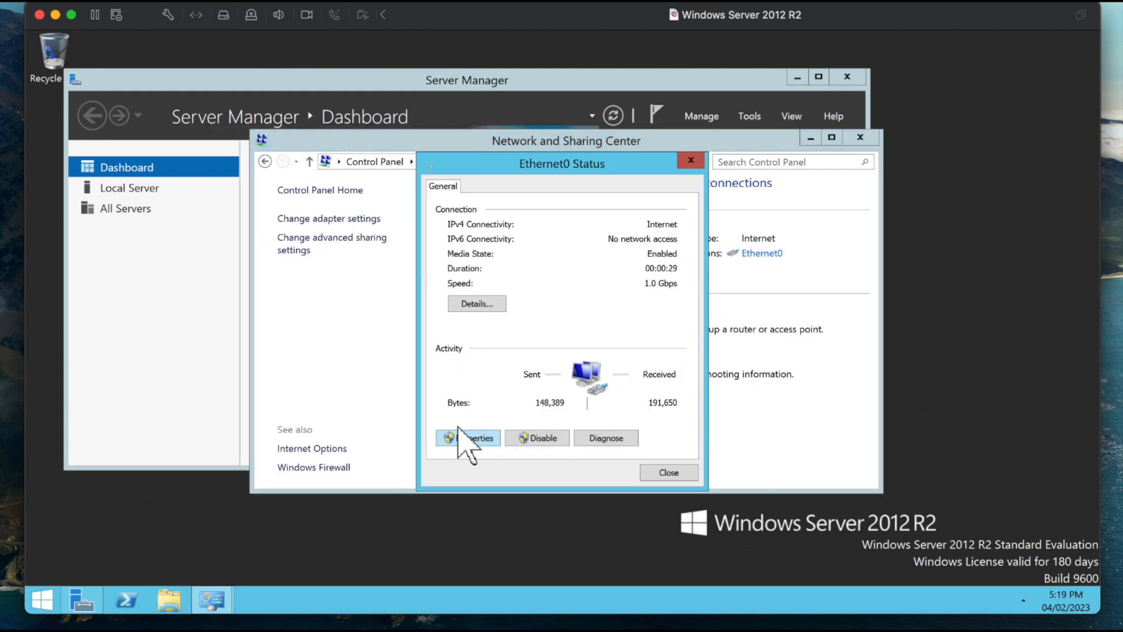
click(460, 434)
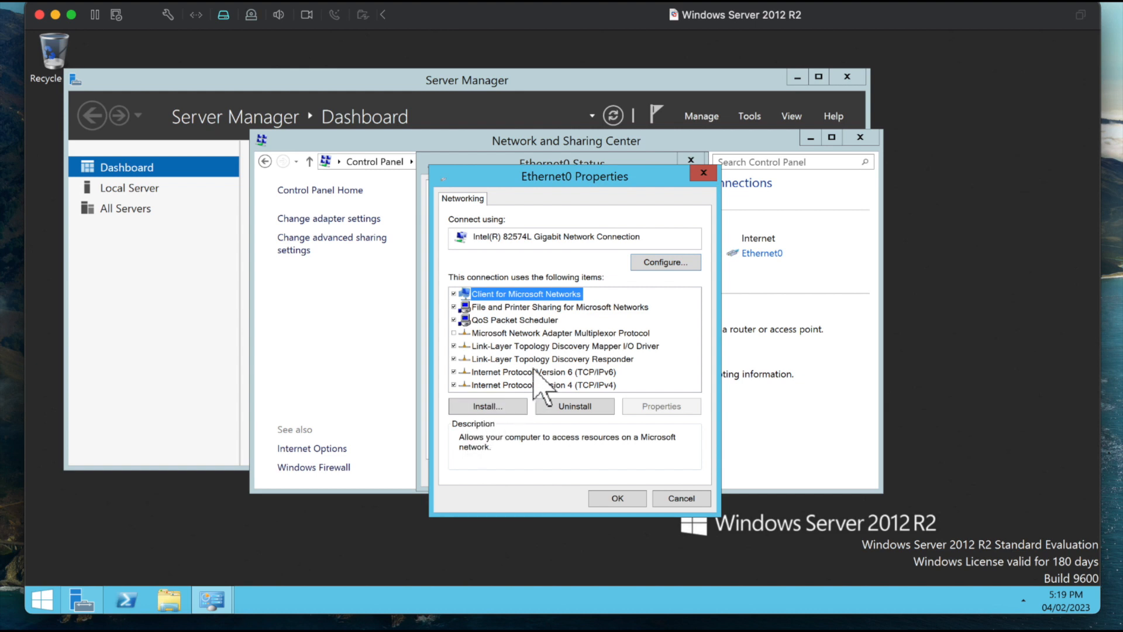
Step: Check Ethernet0's Internet Protocol Version 4 address, gateway and DNS settings, and close the connection's dialogs
click(533, 371)
click(544, 384)
click(648, 403)
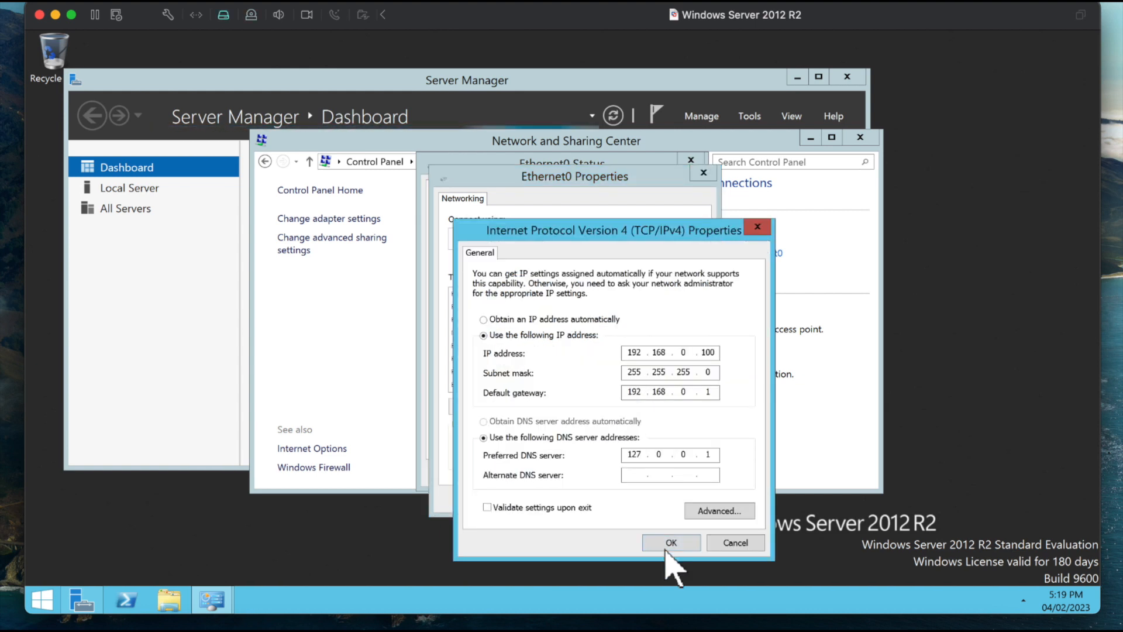
click(670, 542)
click(617, 496)
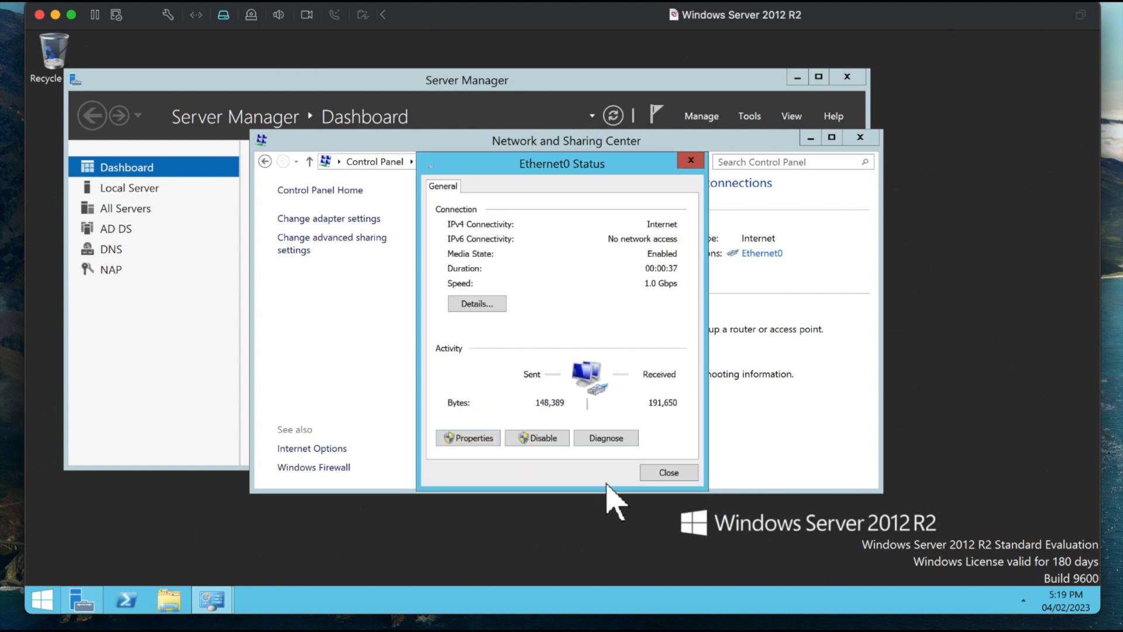
click(661, 473)
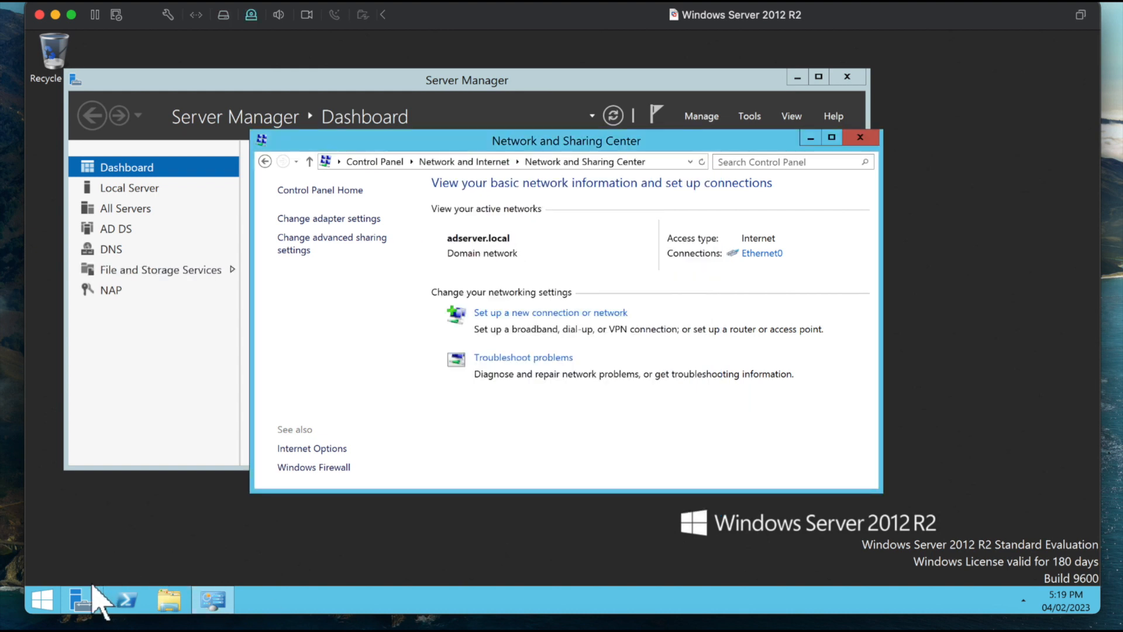
Step: Open a Command Prompt and test connectivity by pinging 192.168.0.1 and 8.8.8.8
key(super+r)
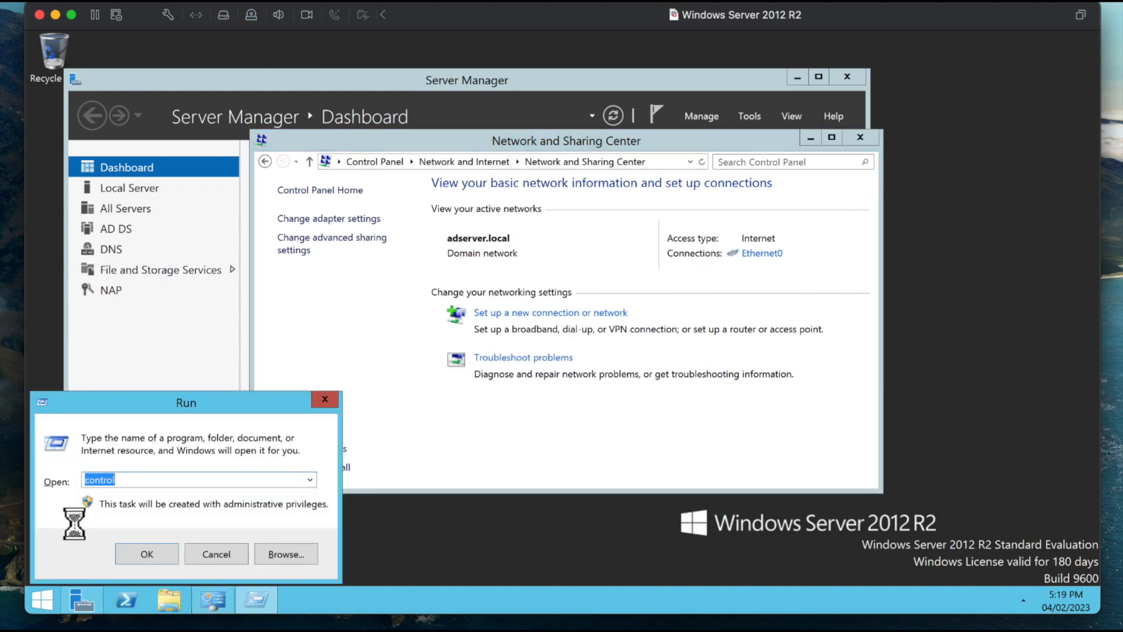
text(cmd)
key(Return)
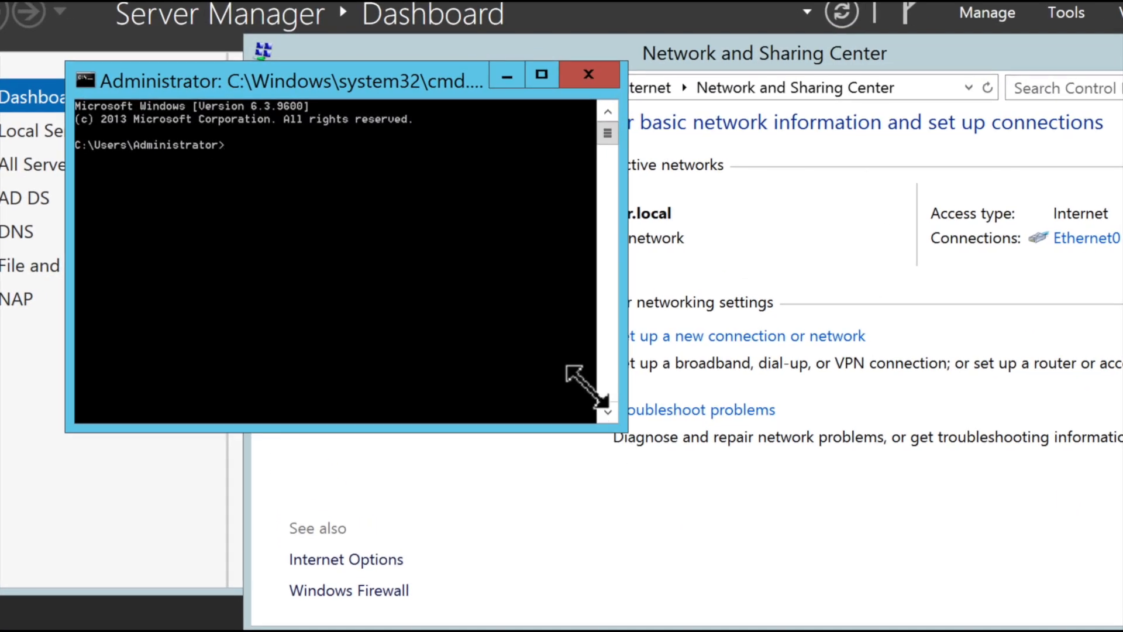
drag(587, 388, 755, 571)
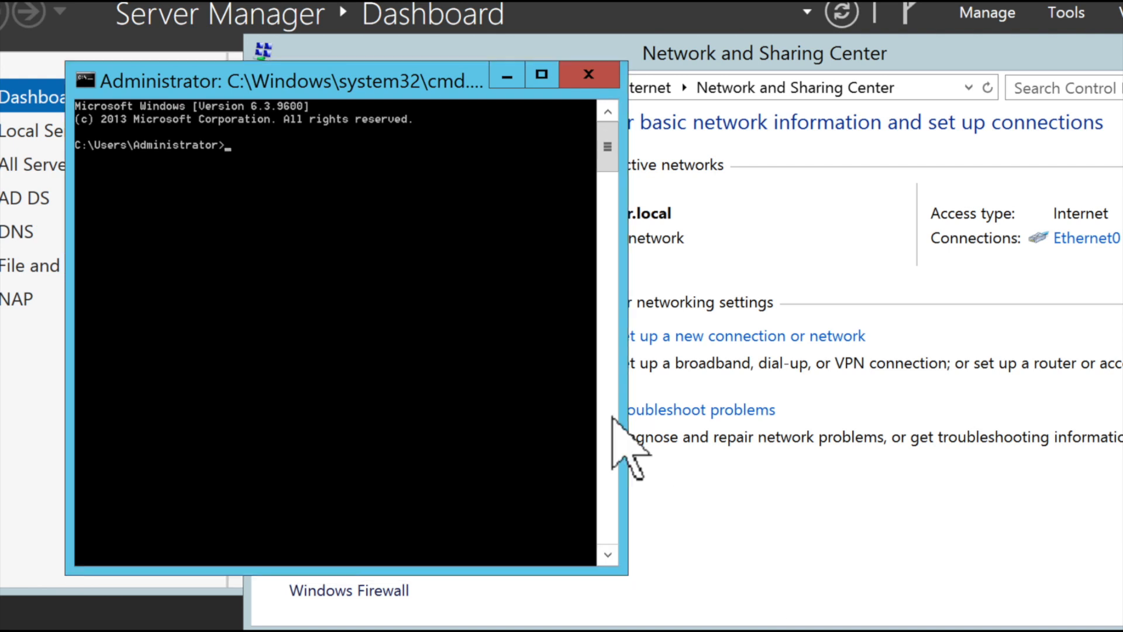
text(ping 192)
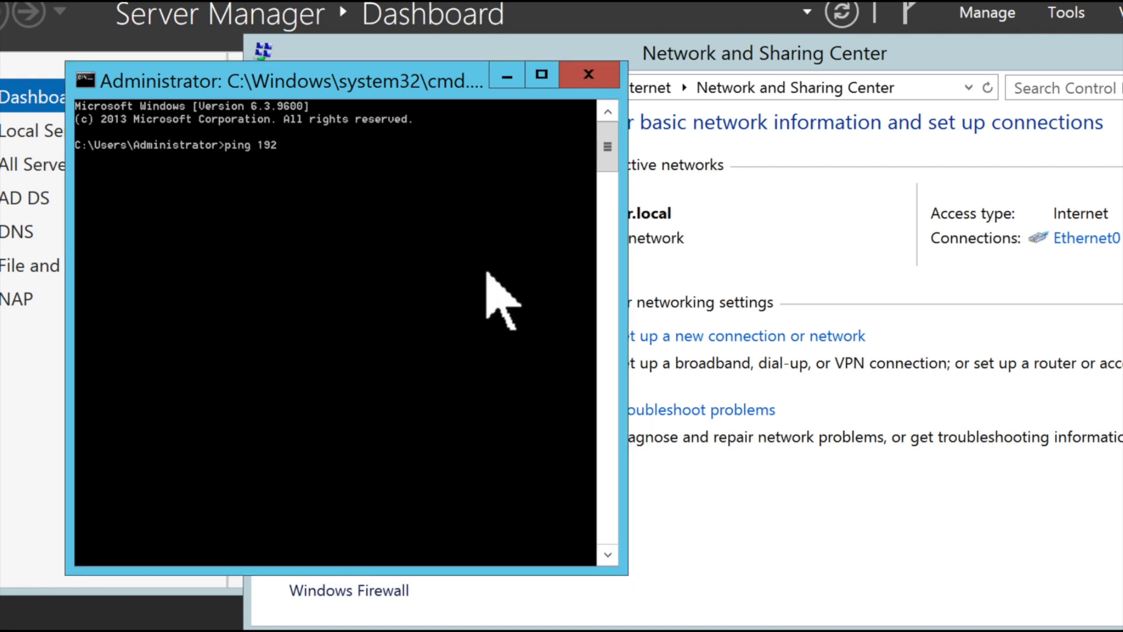
text(.168.0.1)
key(Return)
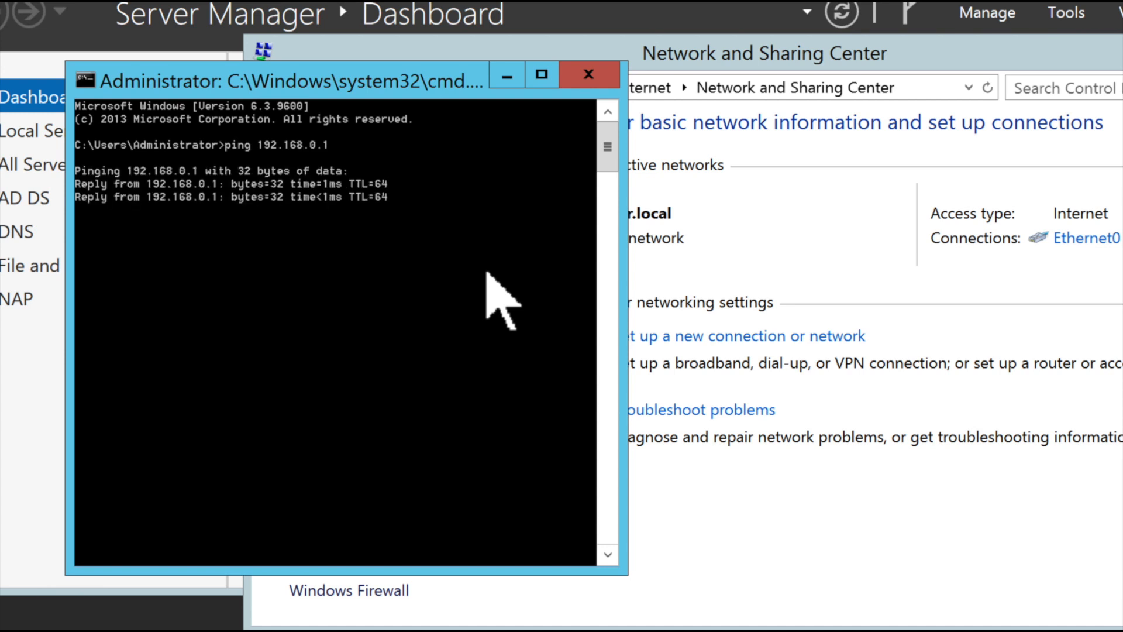
key(ctrl+c)
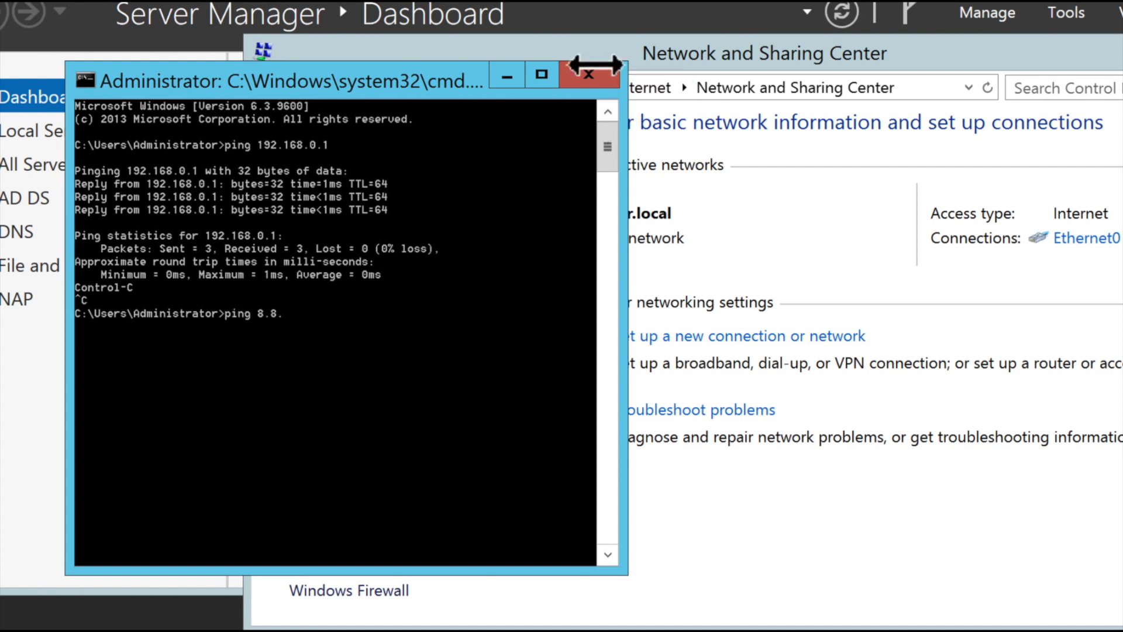
key(Return)
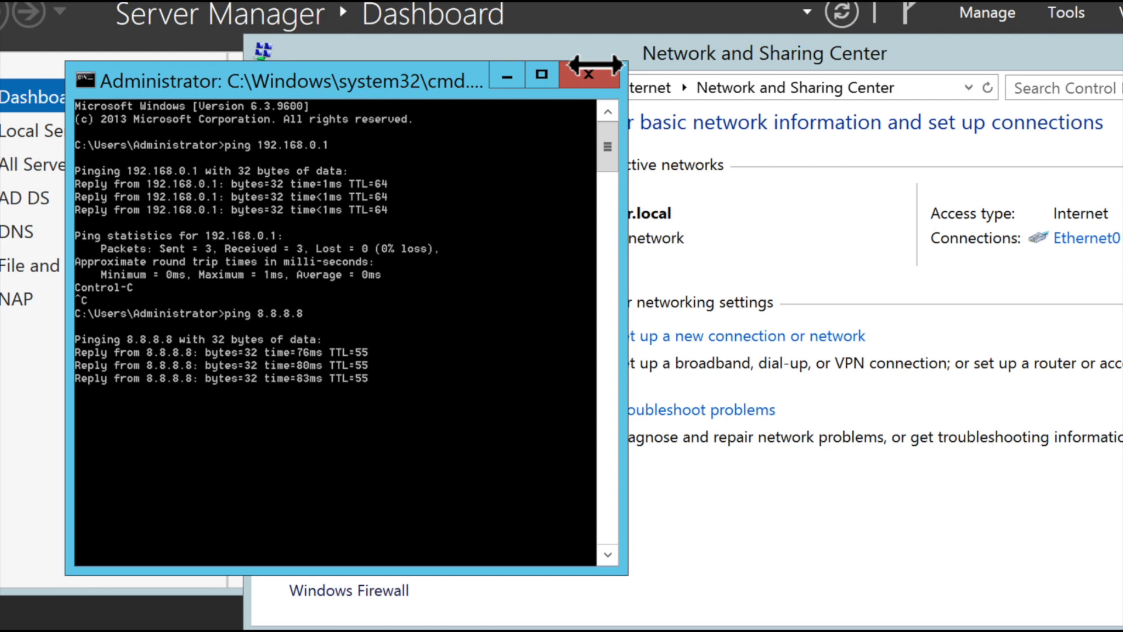
key(Return)
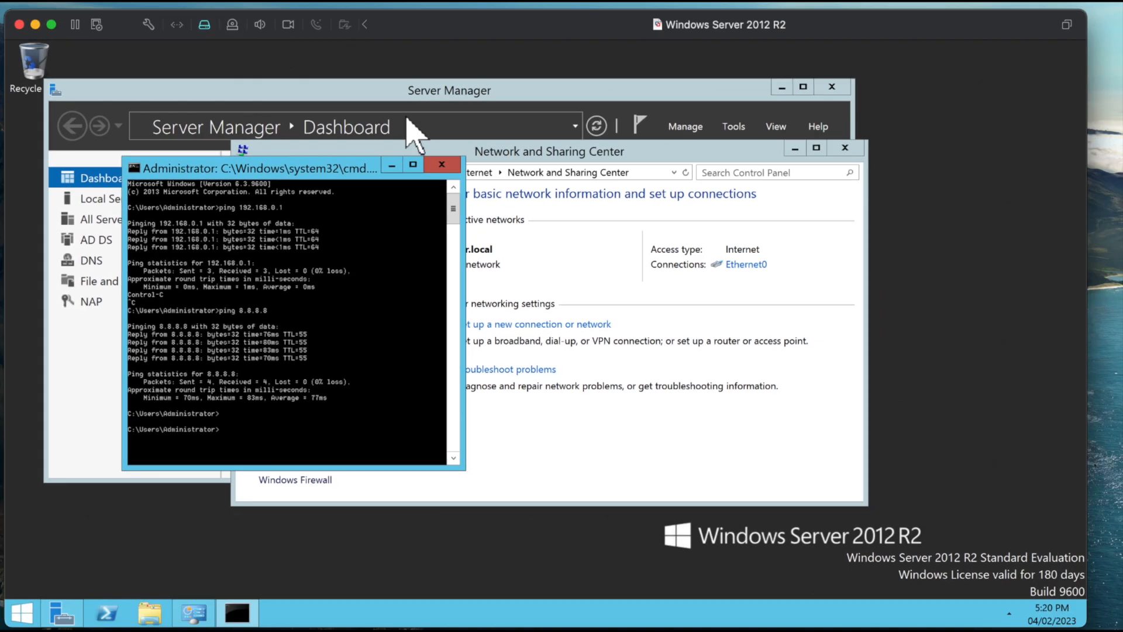
Step: Close the Command Prompt, Network and Sharing Center and Server Manager windows
click(589, 75)
click(841, 149)
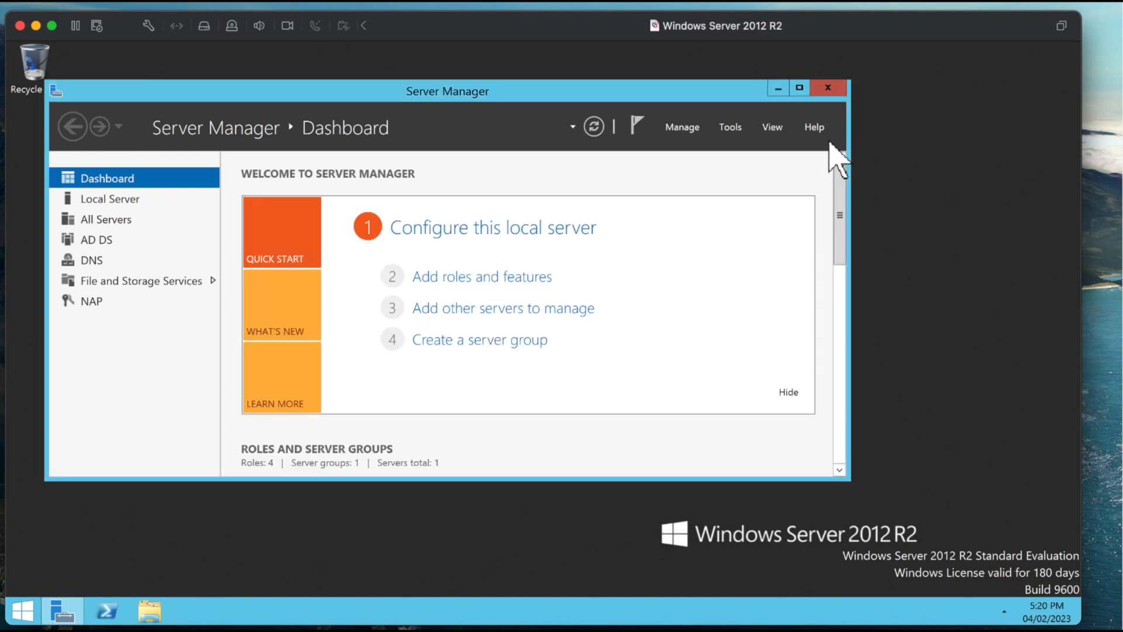
click(815, 84)
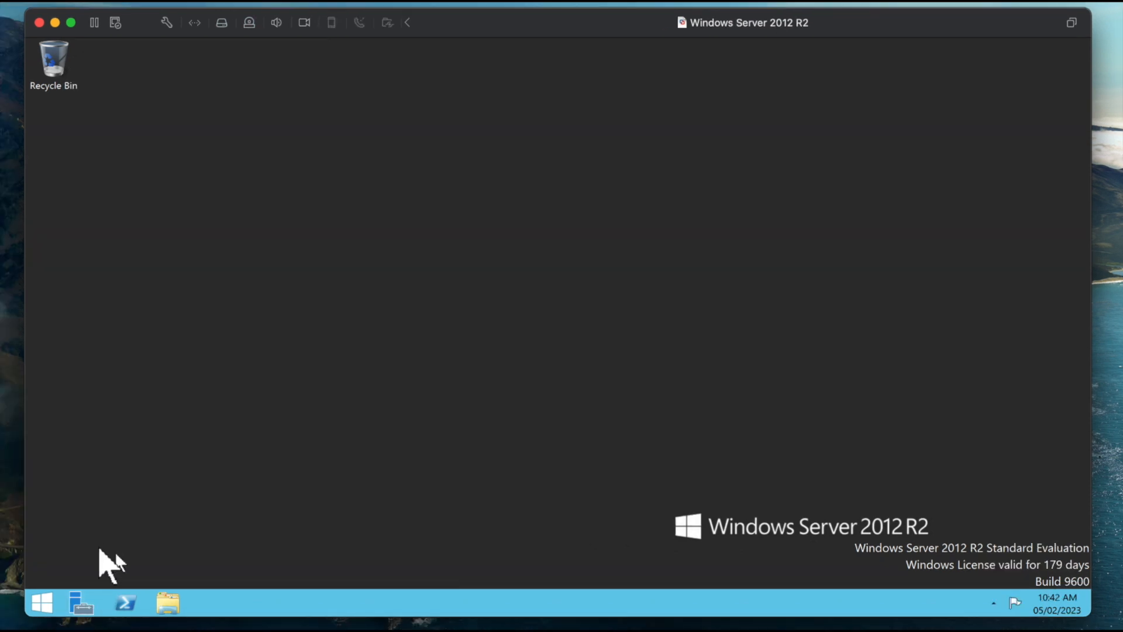
Step: Launch Internet Information Services (IIS) Manager from Server Manager and open Server Certificates for the ADSERVER server
click(75, 603)
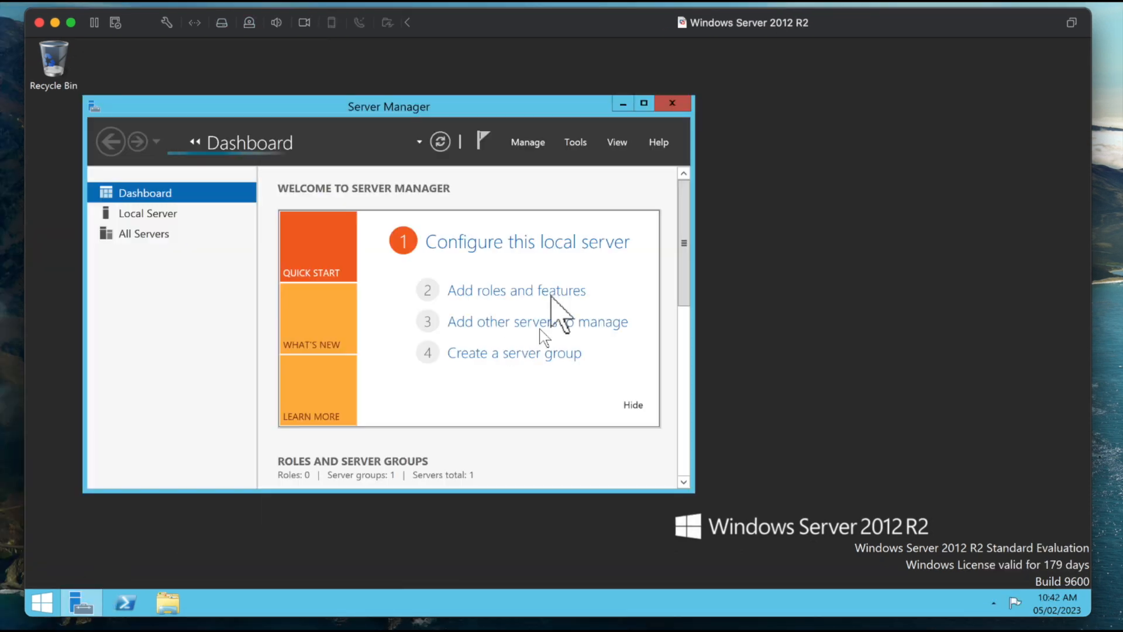
click(570, 143)
click(609, 386)
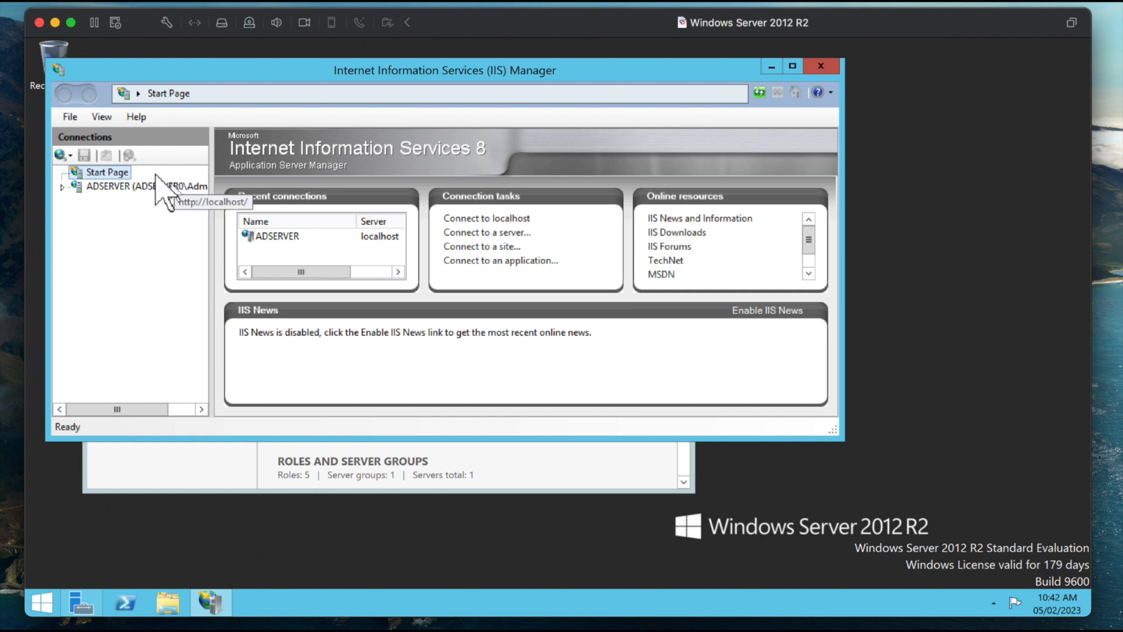
click(141, 186)
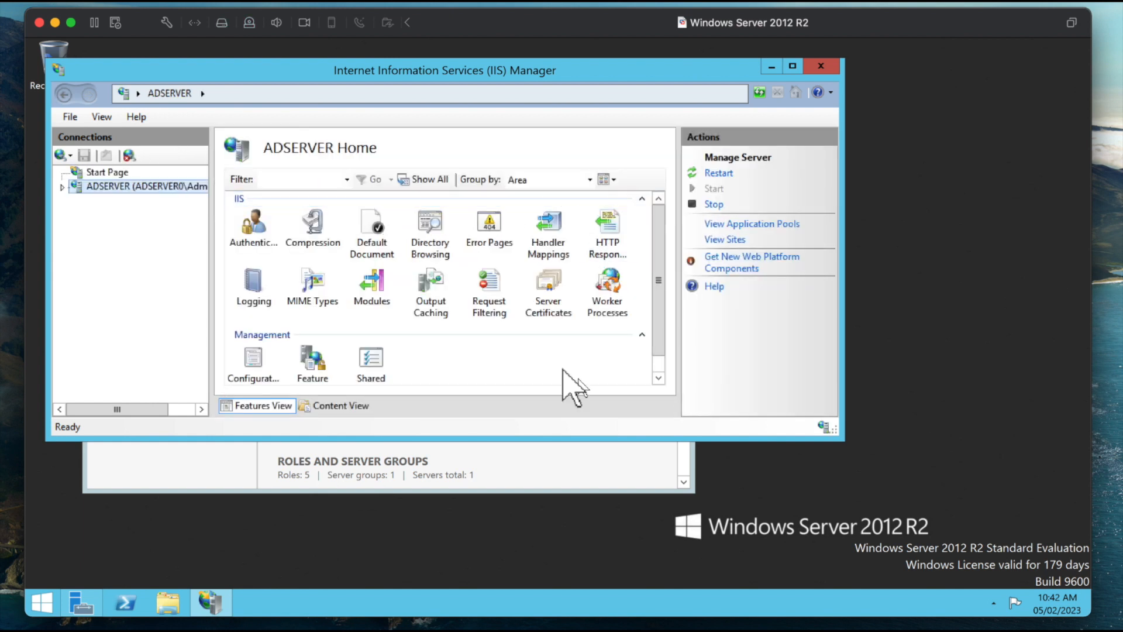
click(538, 293)
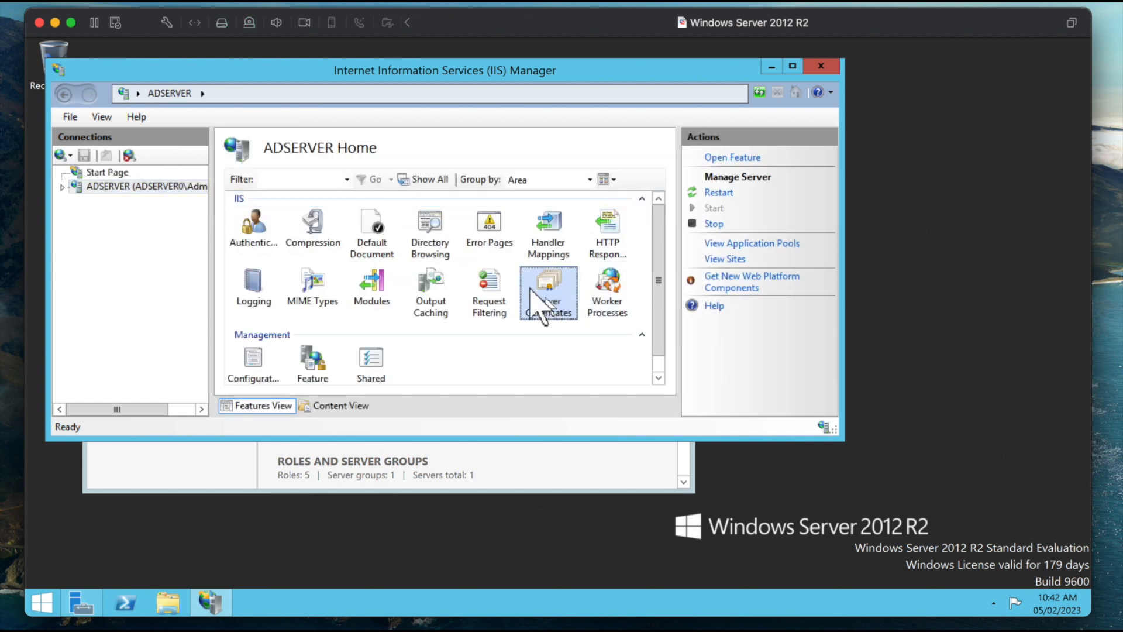
double_click(547, 307)
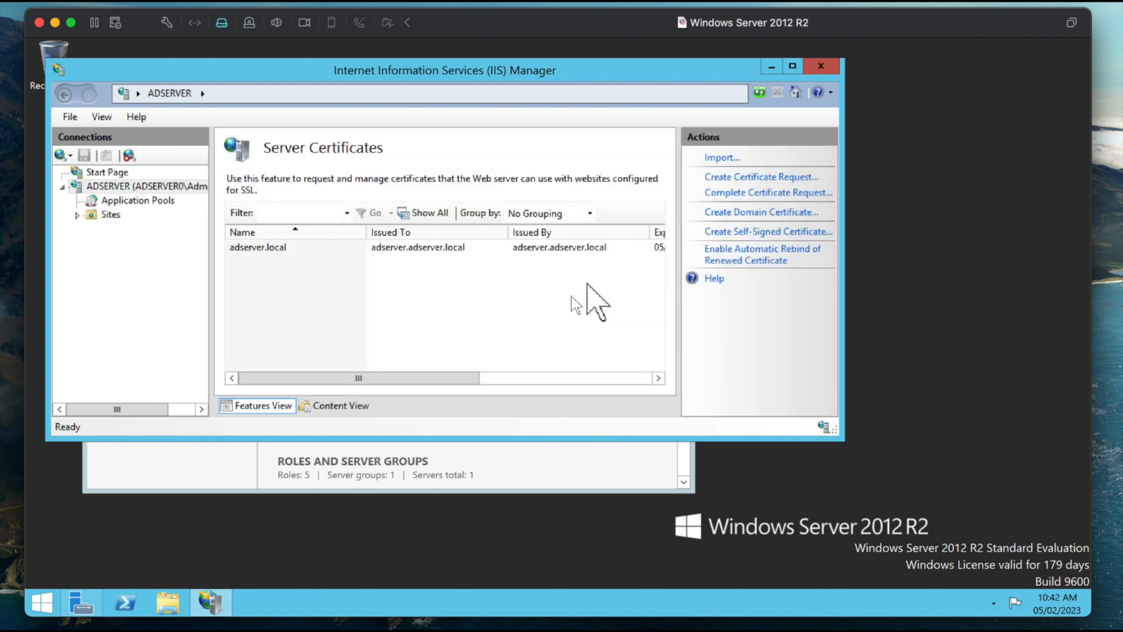
Step: Create a self-signed certificate with the friendly name adserver in the Personal certificate store
click(776, 231)
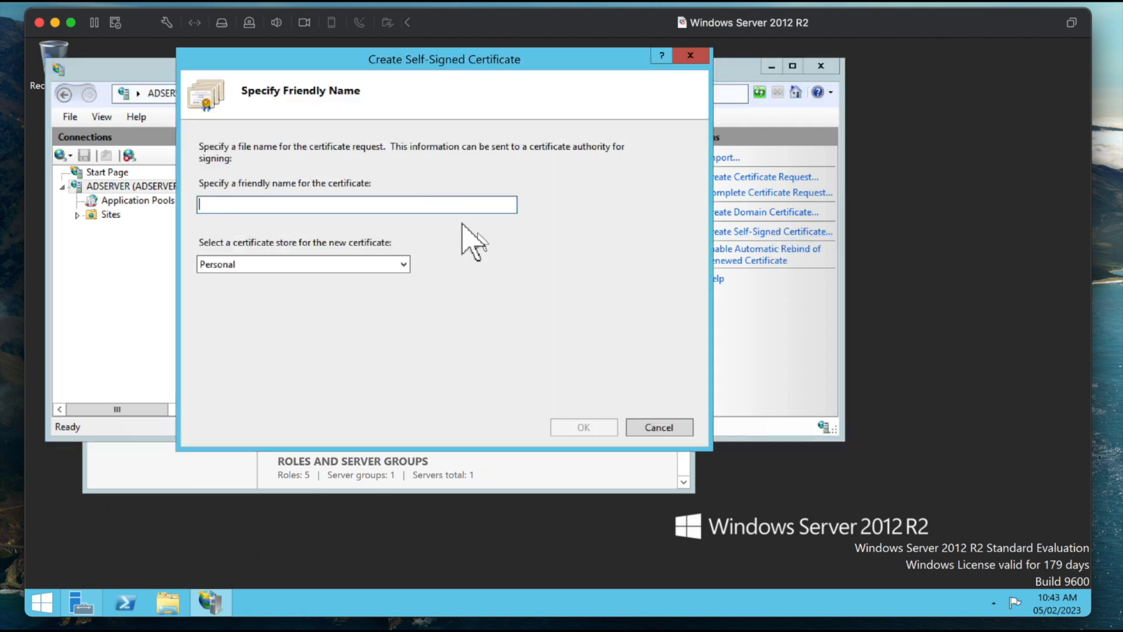
text(adserver)
click(584, 427)
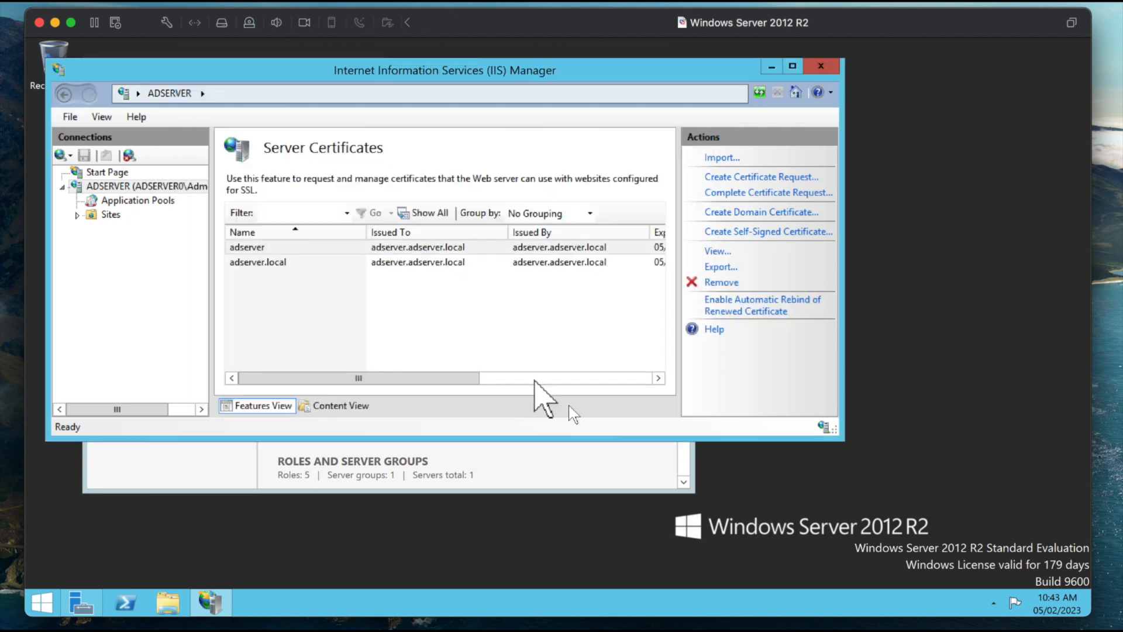
Step: Start exporting the adserver certificate and set its destination to a file named certificate in the Downloads folder
click(351, 246)
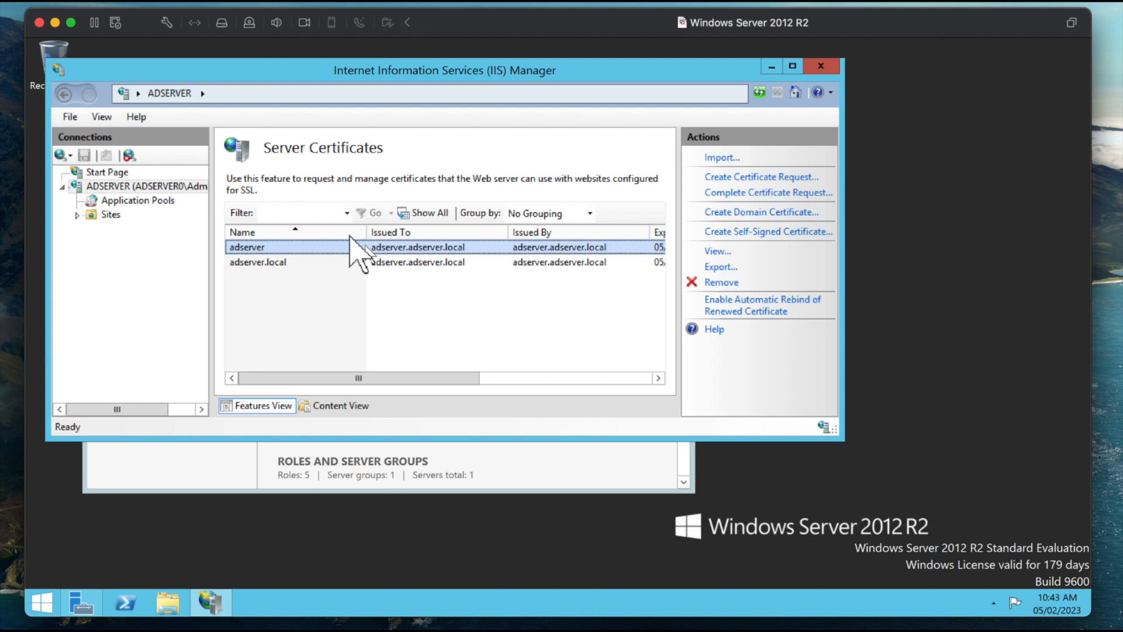
click(720, 267)
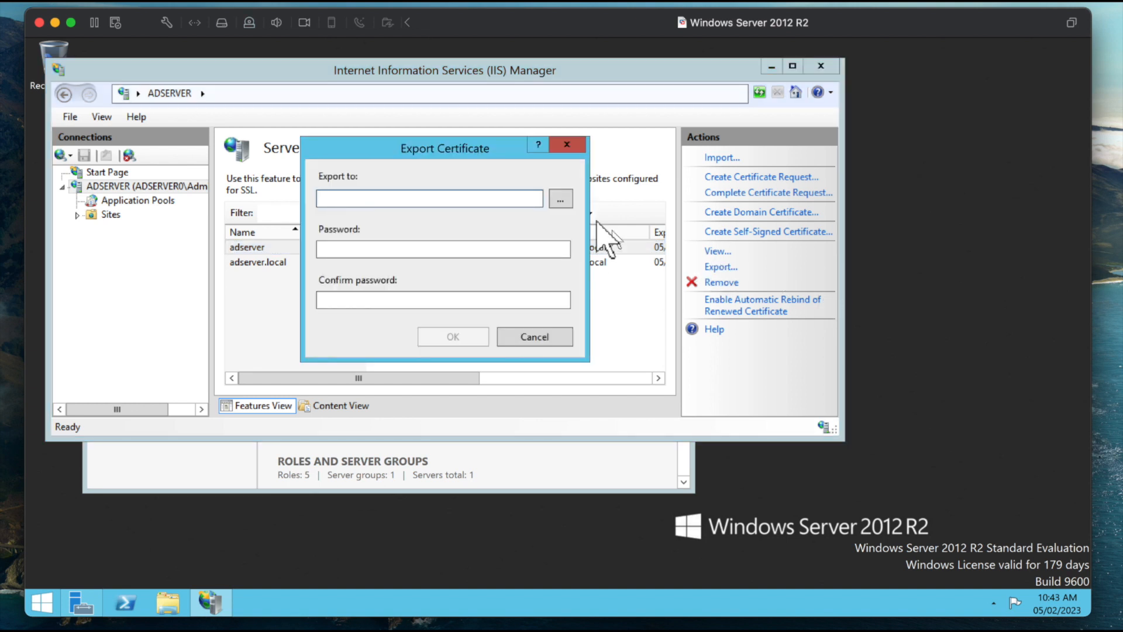
click(560, 198)
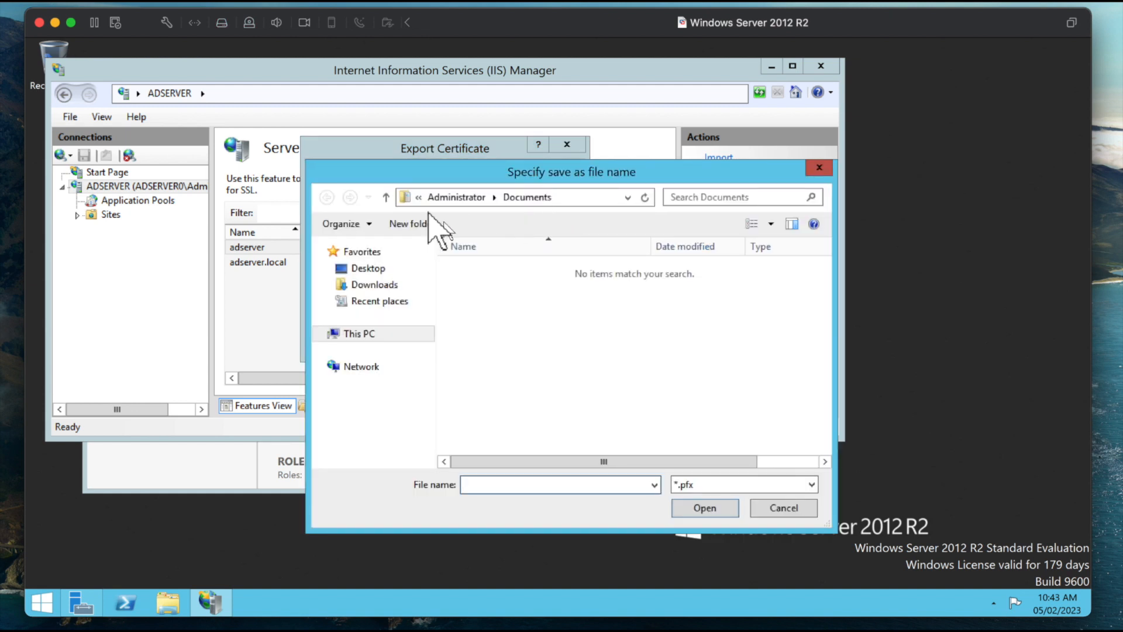
click(366, 284)
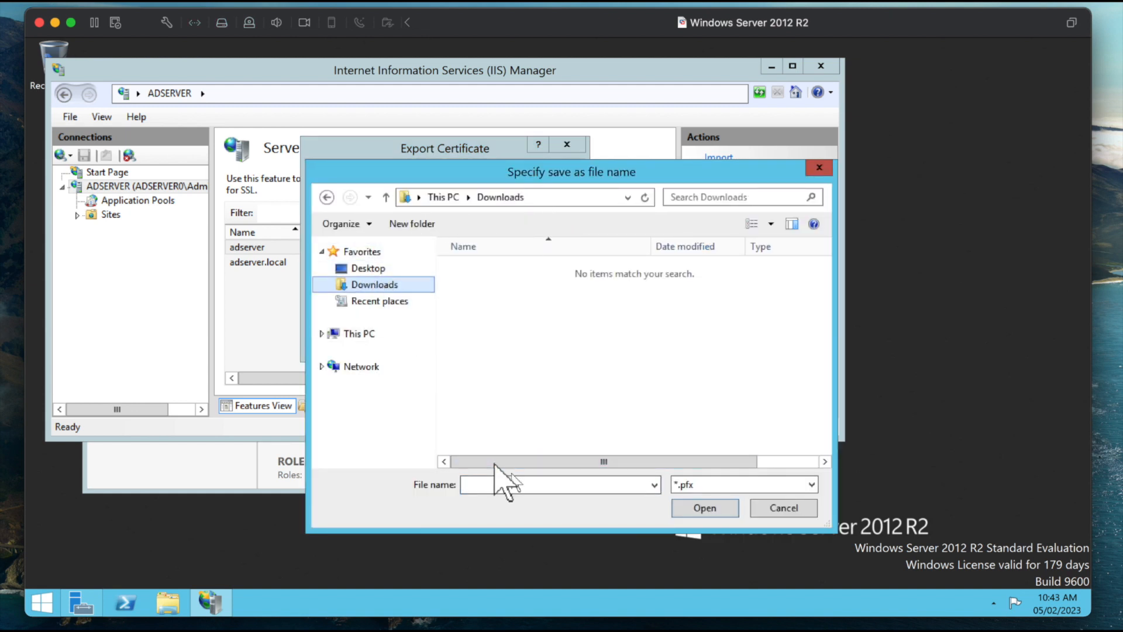
click(533, 485)
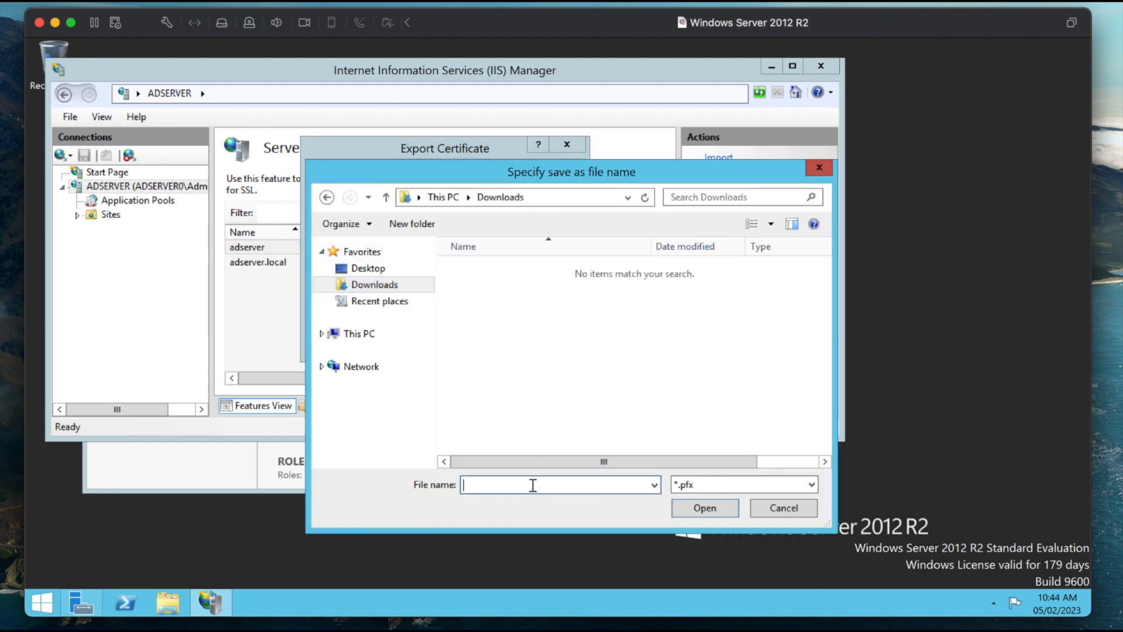
text(certificate)
click(698, 509)
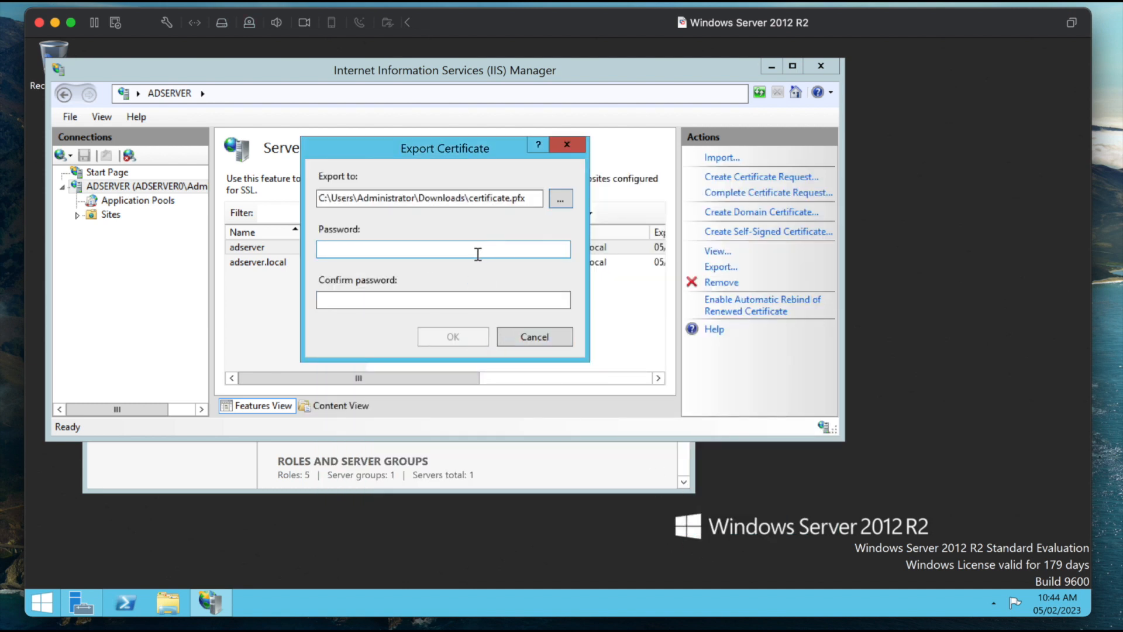
Step: Enter and confirm a password for the exported certificate, complete the export, and close IIS Manager
click(499, 249)
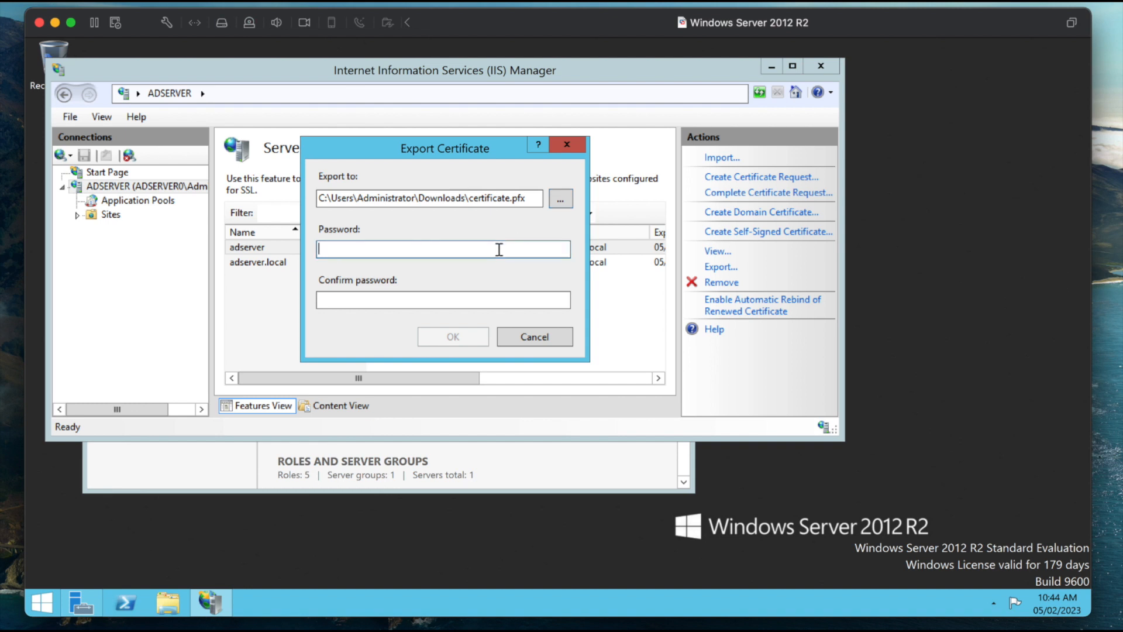
text(•••••)
click(479, 296)
text(••••••)
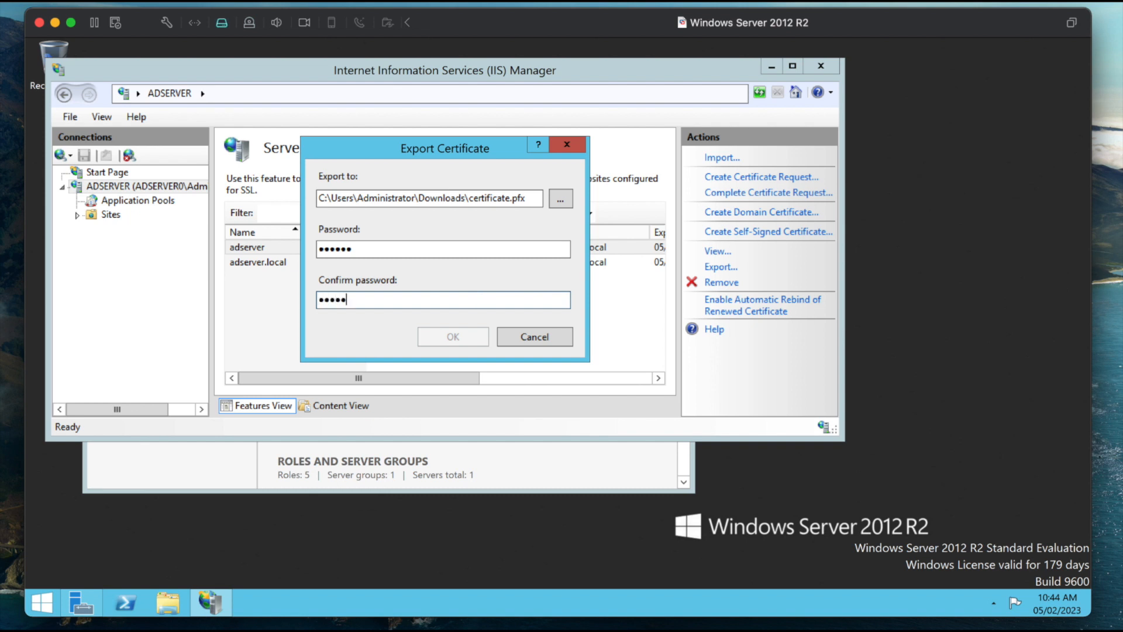
click(452, 338)
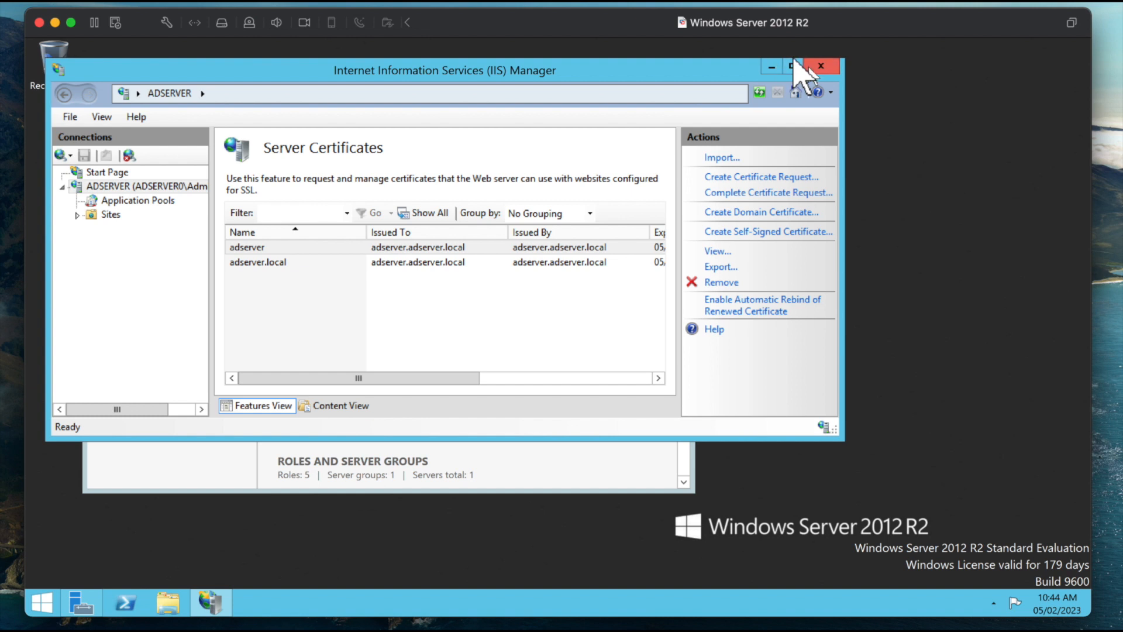
click(819, 67)
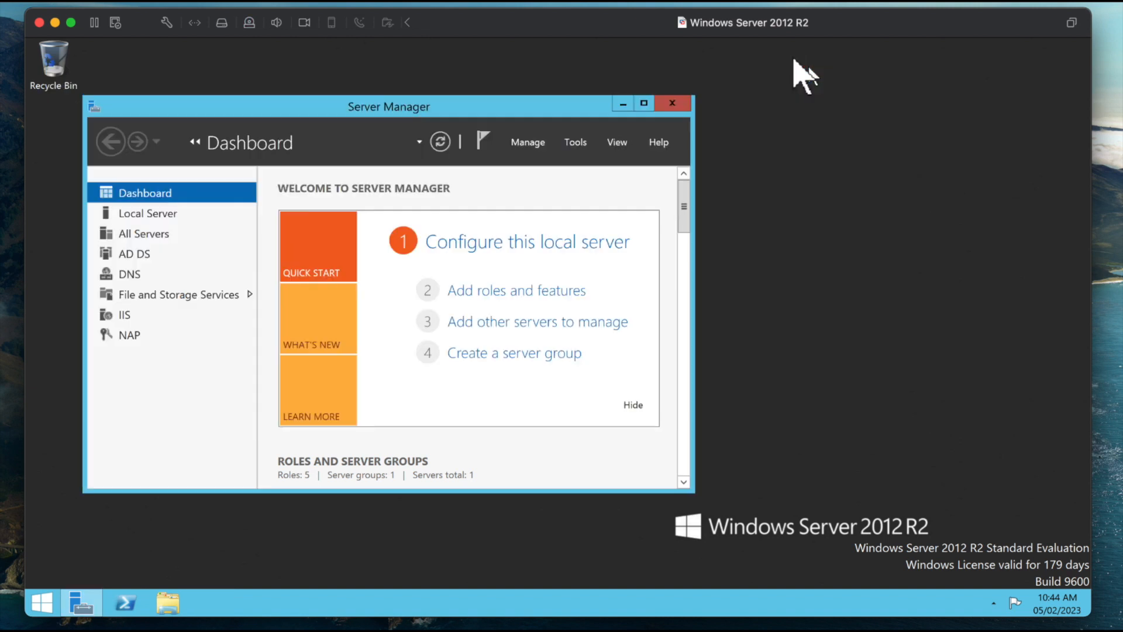
Step: Launch Network Policy Server from Server Manager and display its Network Policies
click(577, 142)
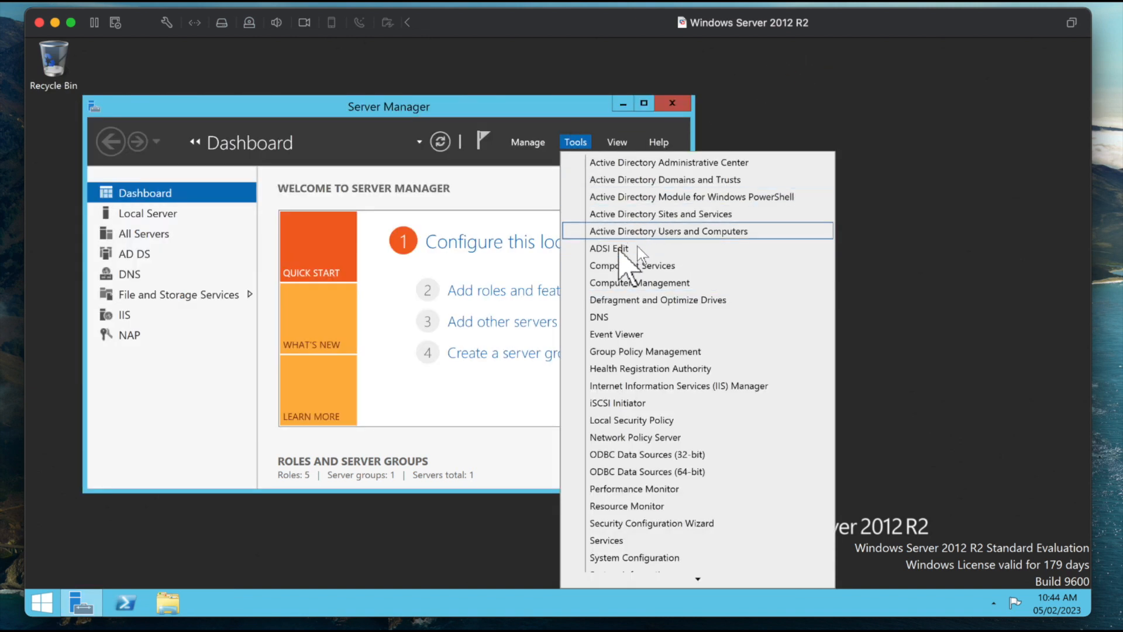
click(613, 439)
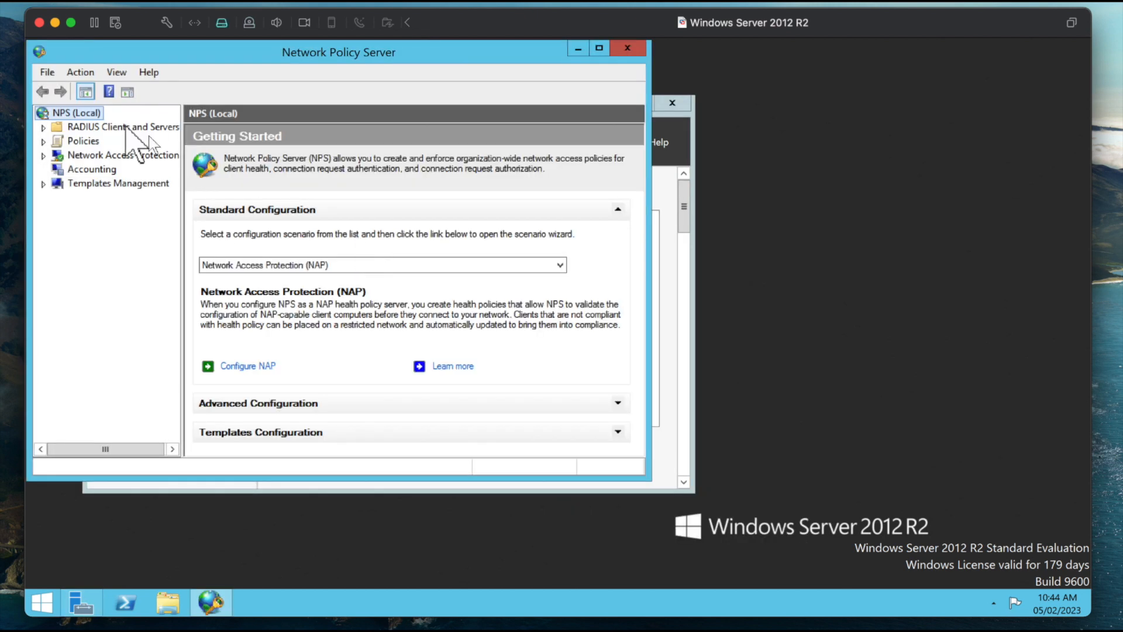
click(43, 141)
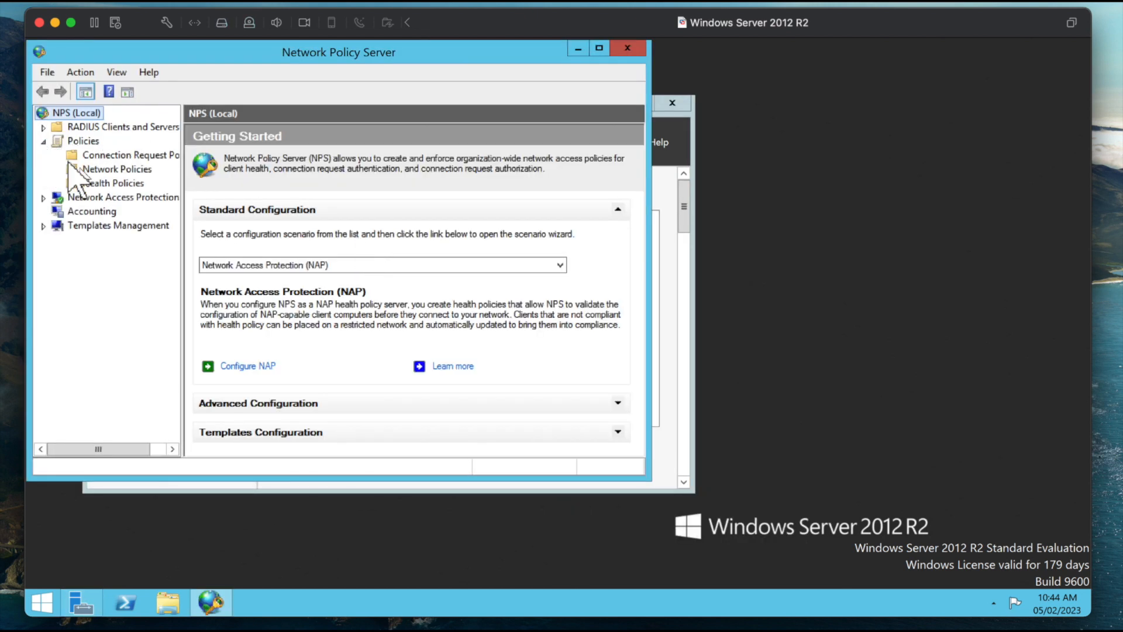
click(94, 169)
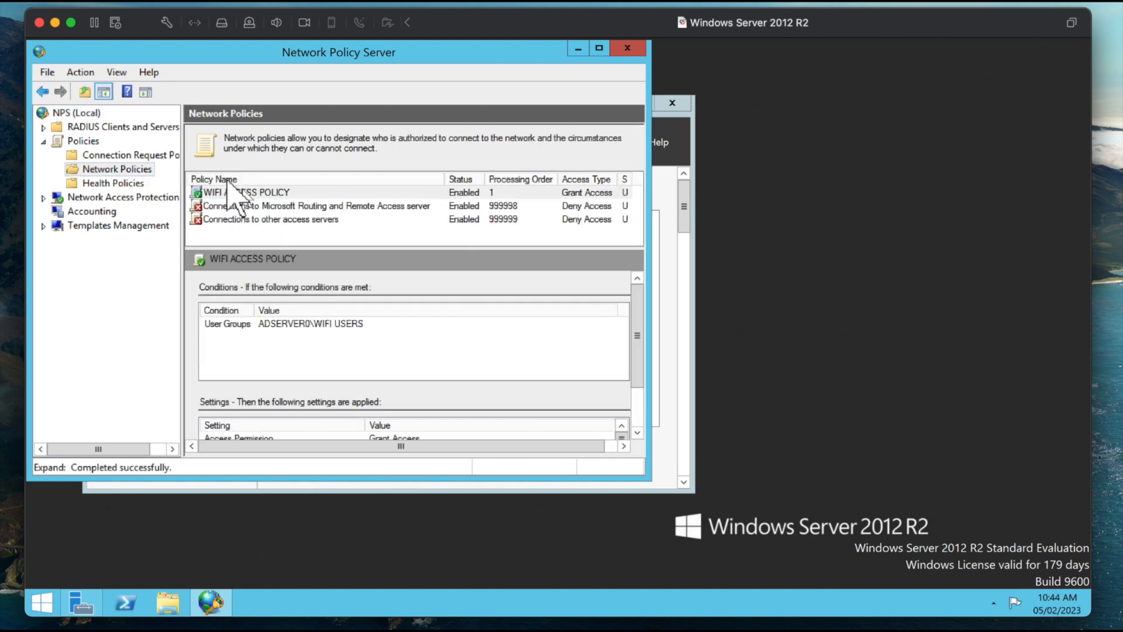
Step: In WIFI ACCESS POLICY's constraints, accept the adserver.adserver.local certificate for Protected EAP (PEAP), apply the policy, and close the server windows
double_click(231, 192)
click(186, 74)
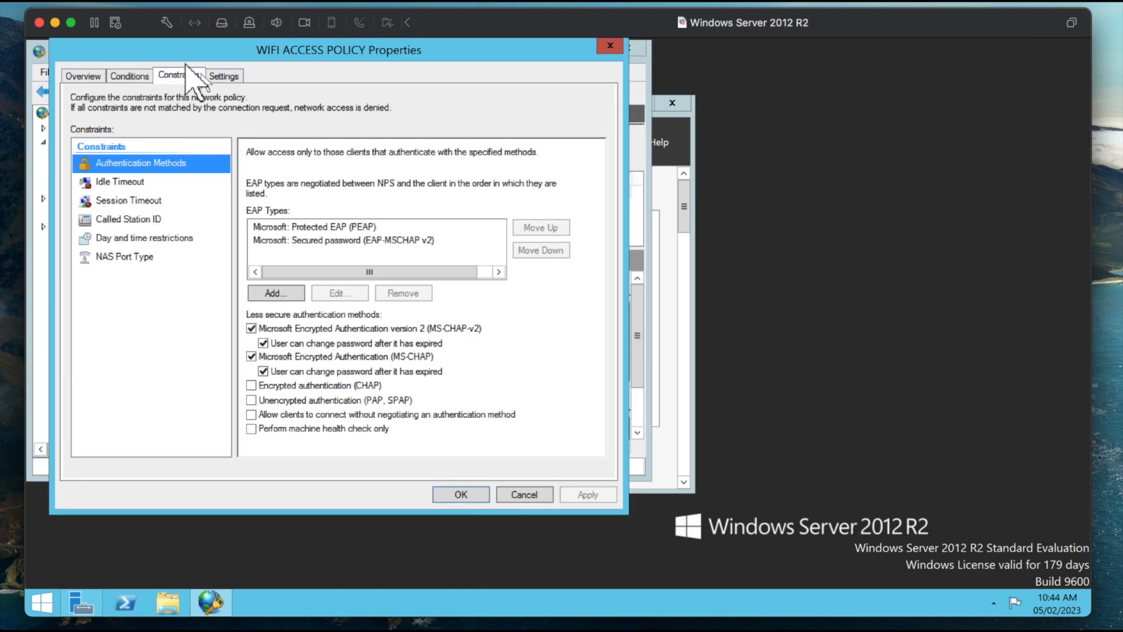
click(325, 230)
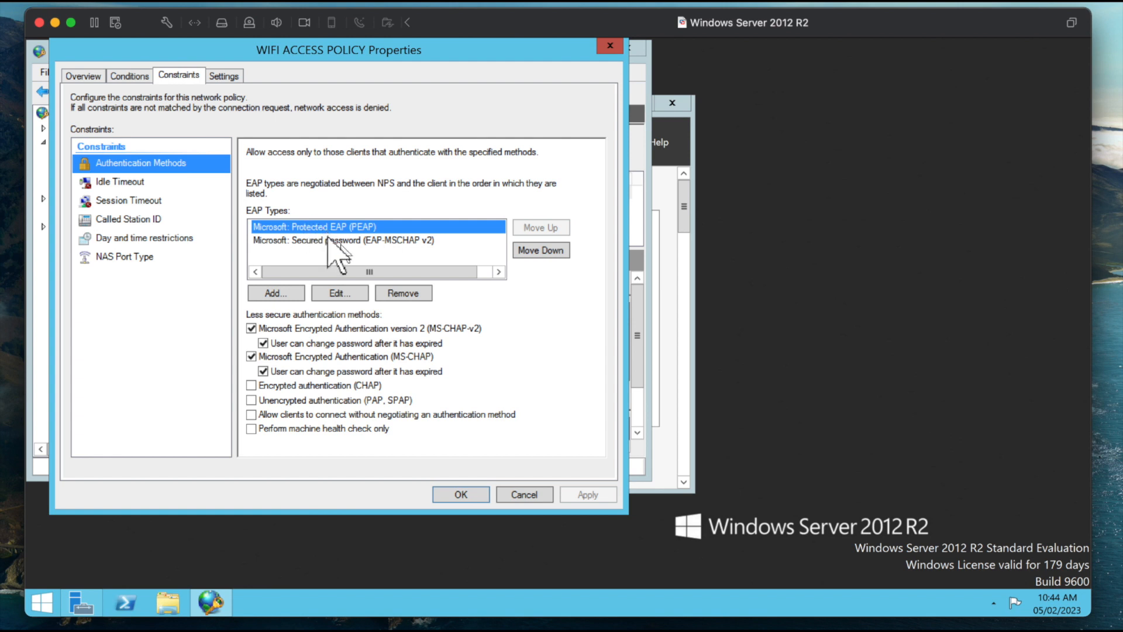
click(340, 293)
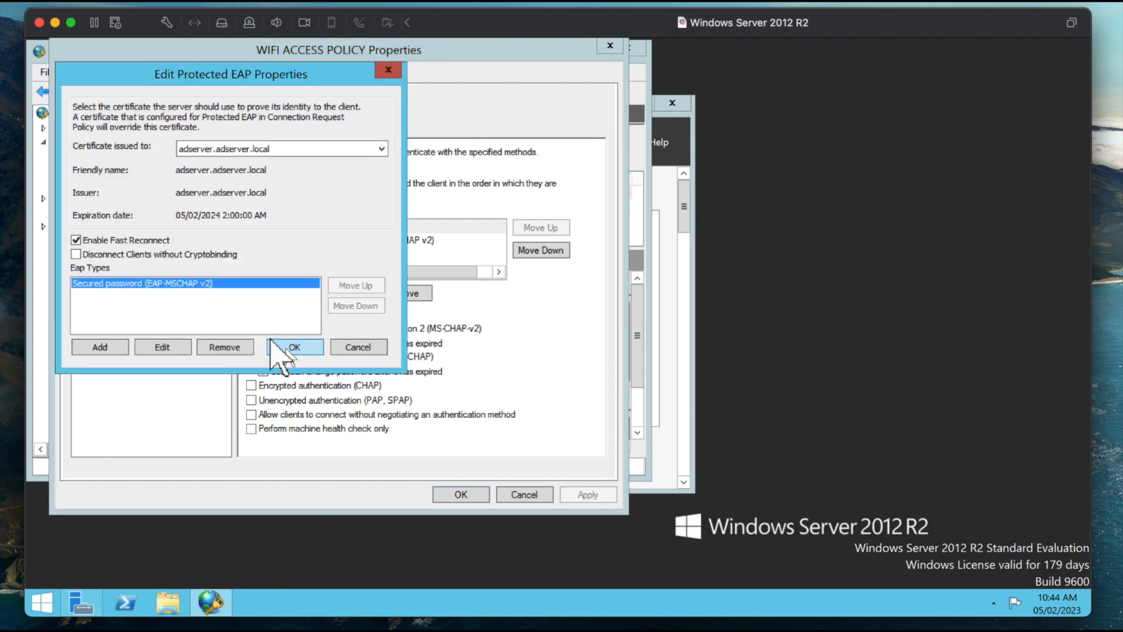
click(272, 342)
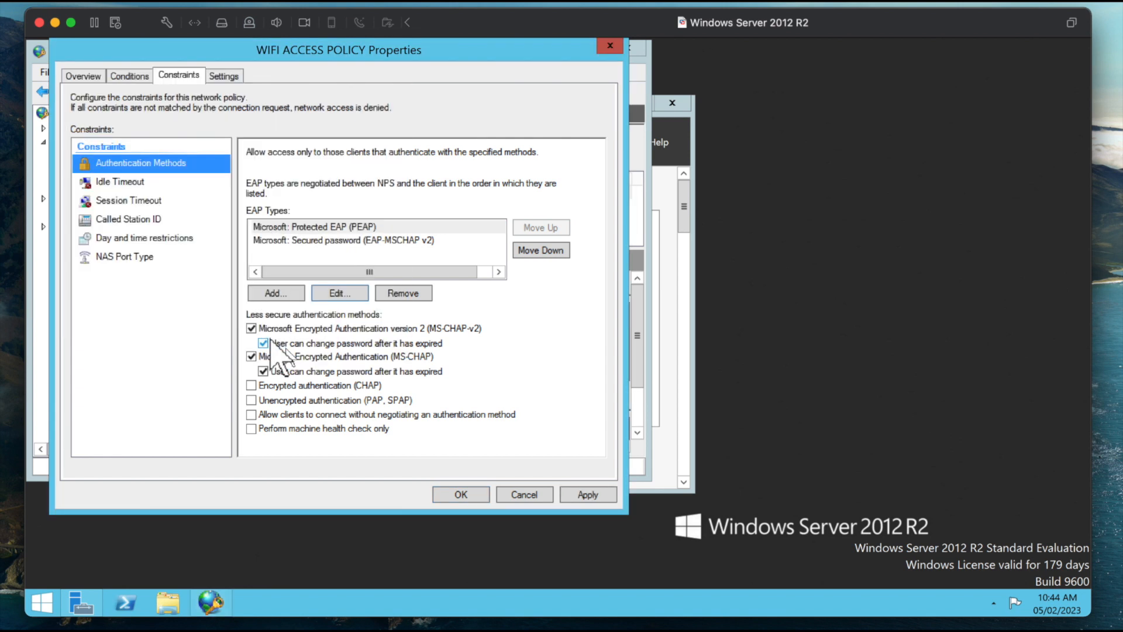
click(565, 491)
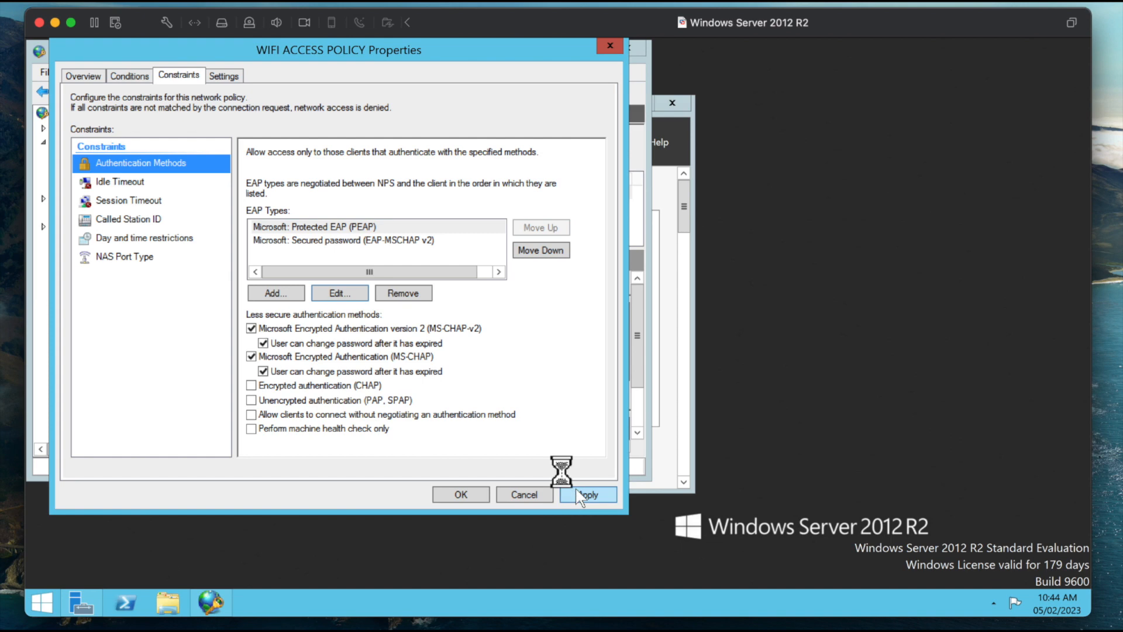
click(458, 495)
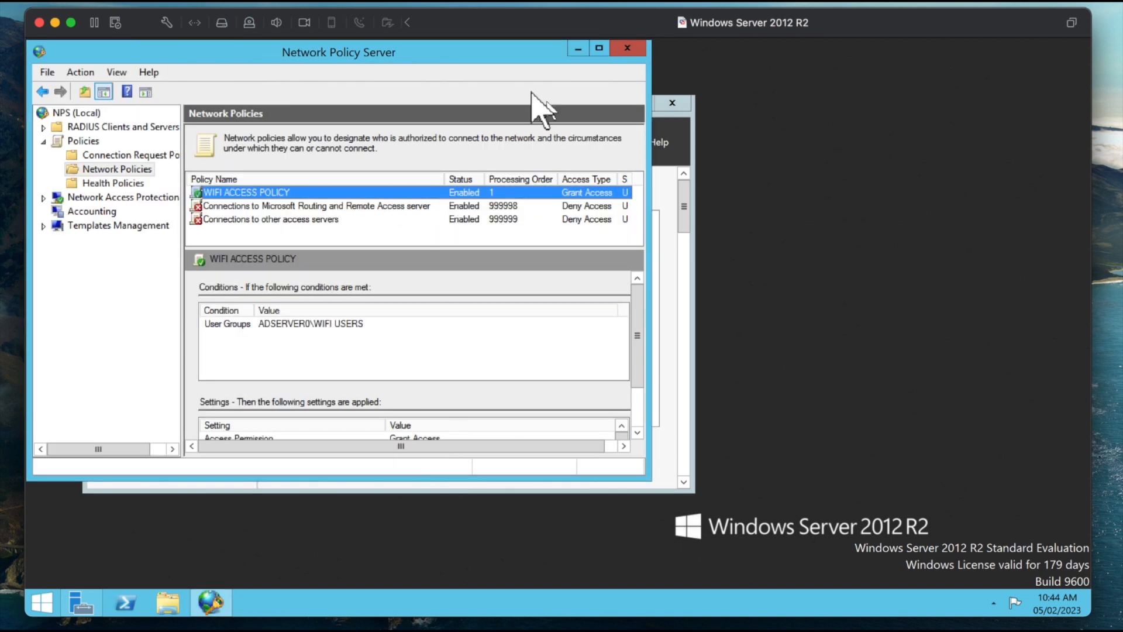
click(624, 47)
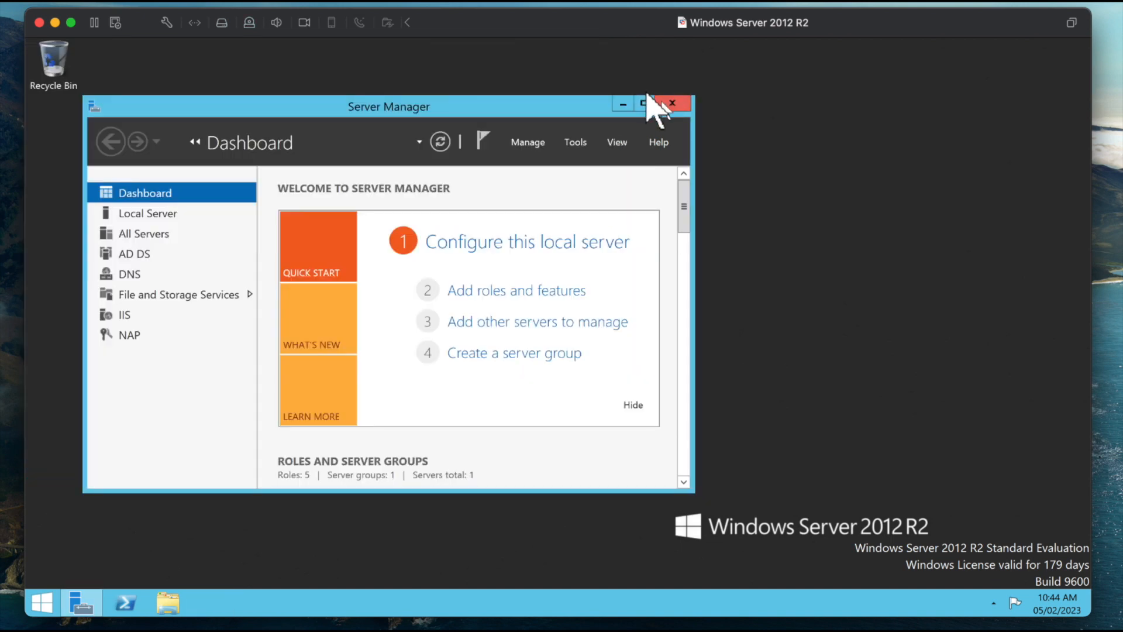
click(654, 99)
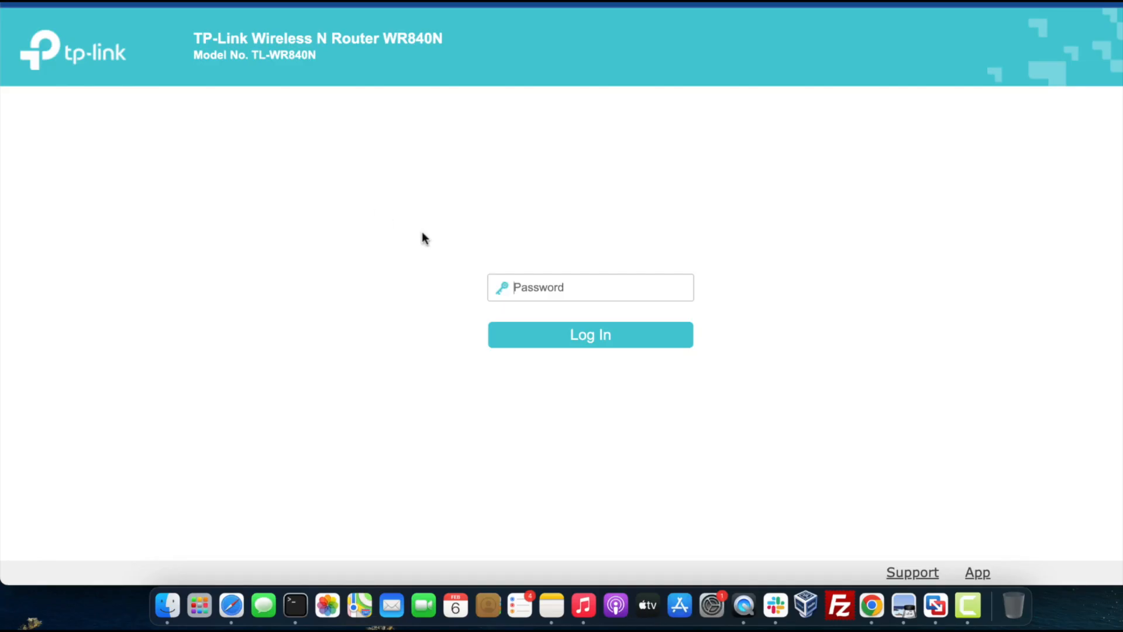
Step: Log in to the TP-Link WR840N router's web interface with the router password and open its Wireless Security settings
text(a)
click(577, 336)
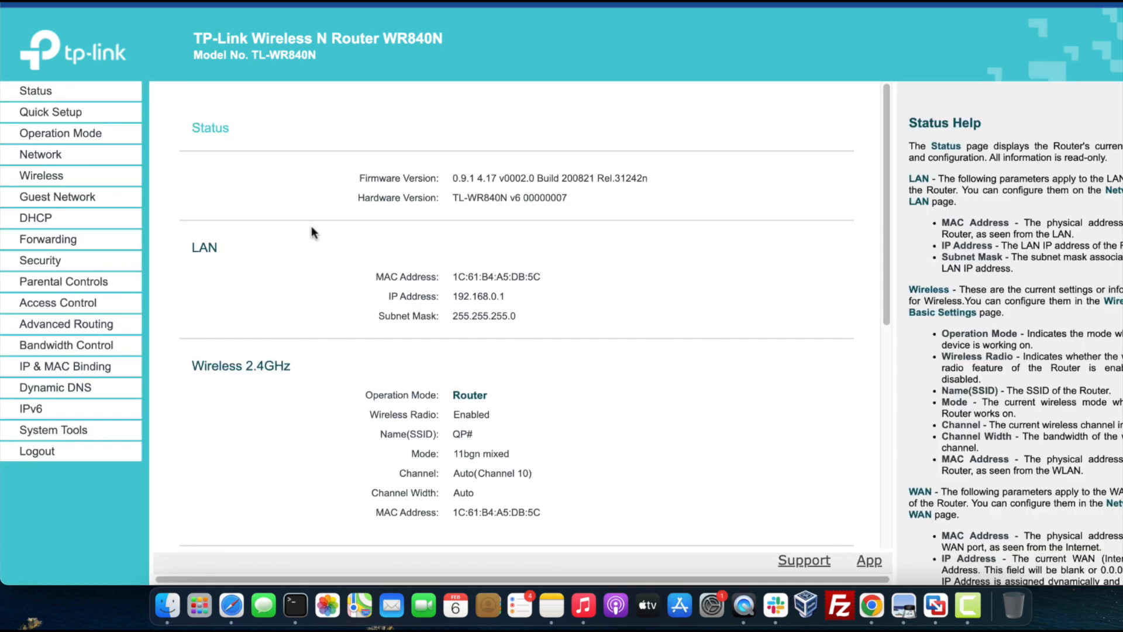
click(82, 176)
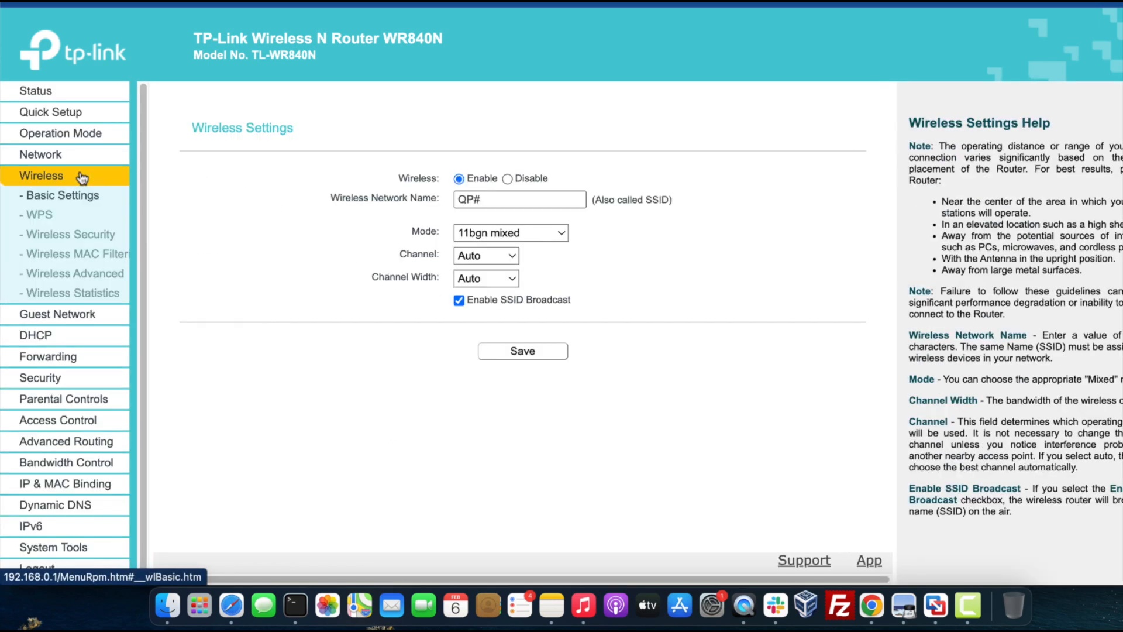
click(81, 239)
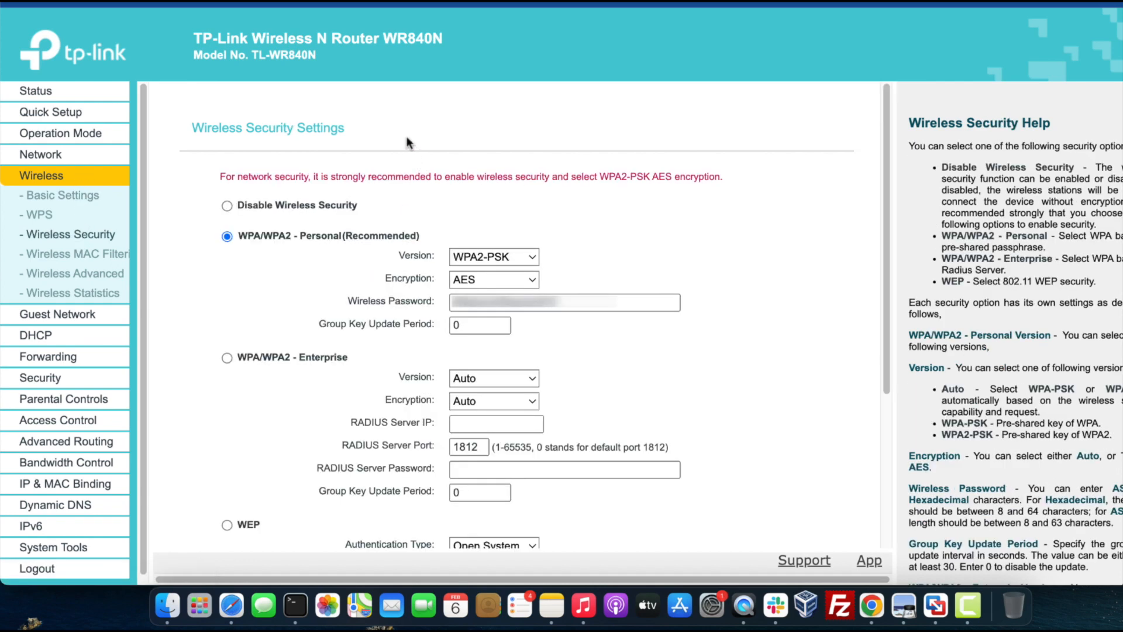
Step: Select WPA/WPA2 - Enterprise security, set the RADIUS server IP to 192.168.0.100, and enter the RADIUS server password
click(228, 357)
click(468, 426)
text(192.168.0.100)
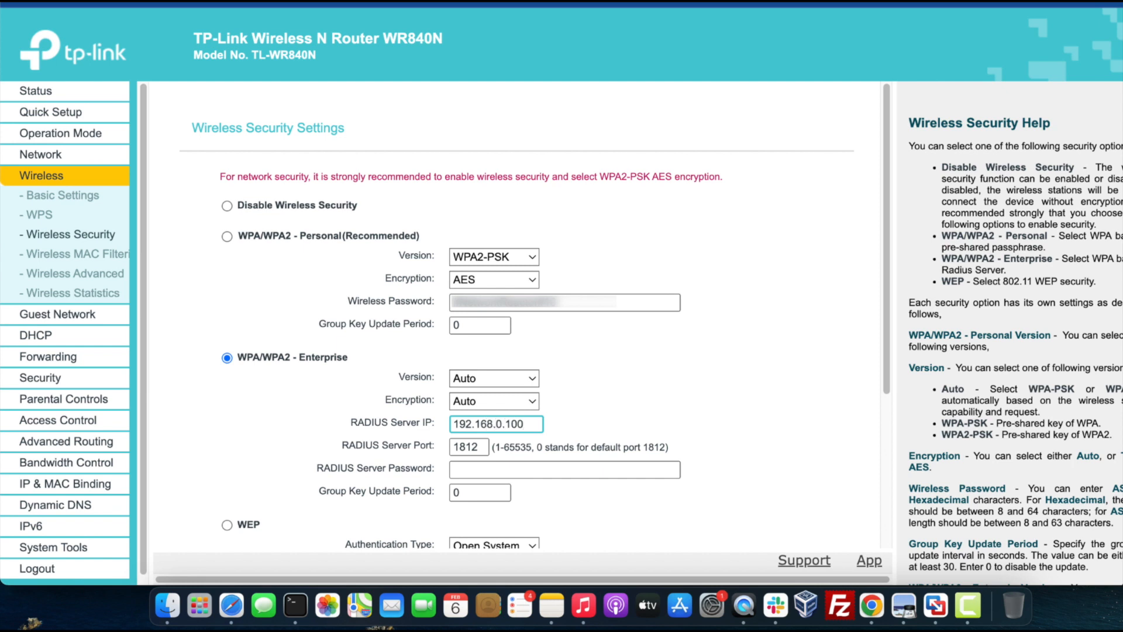
click(457, 470)
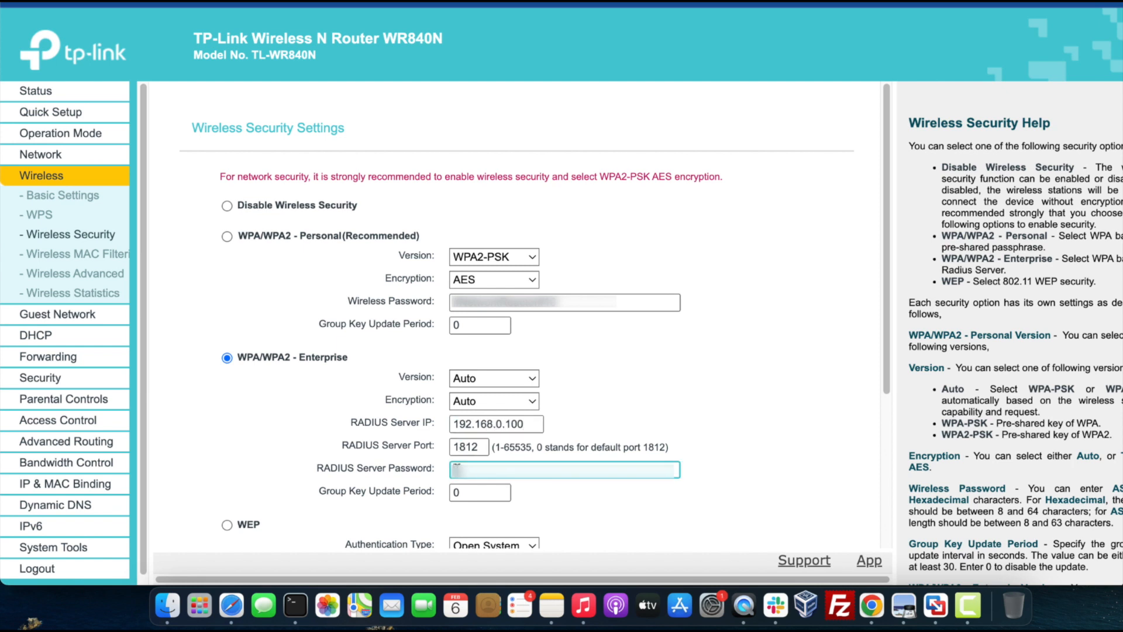
text(****)
click(761, 423)
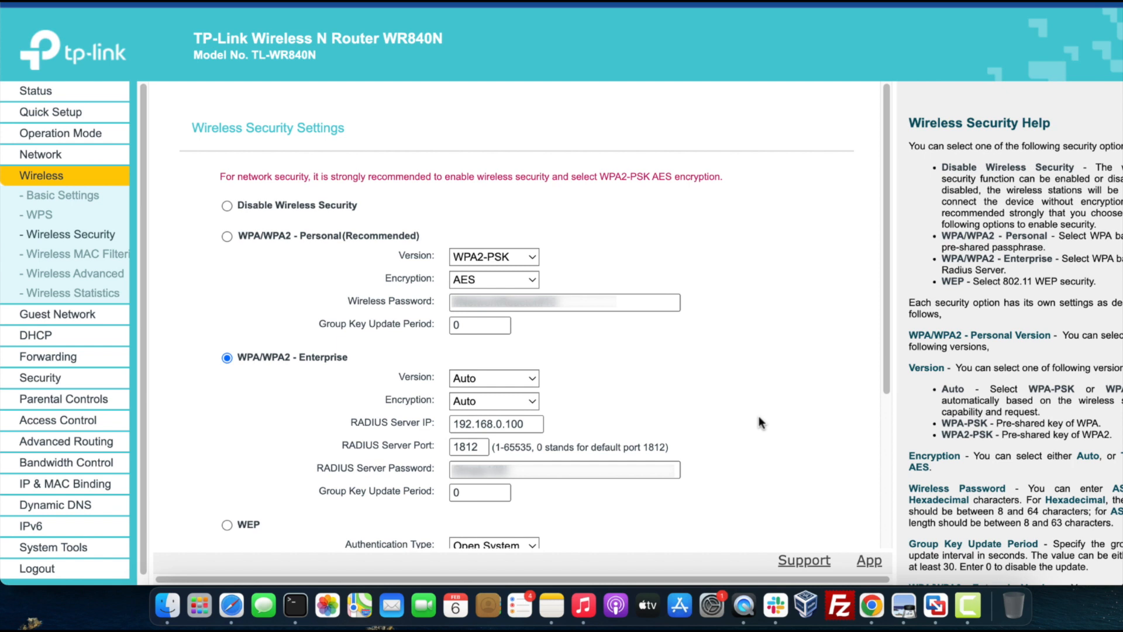
scroll(759, 420, down, 5)
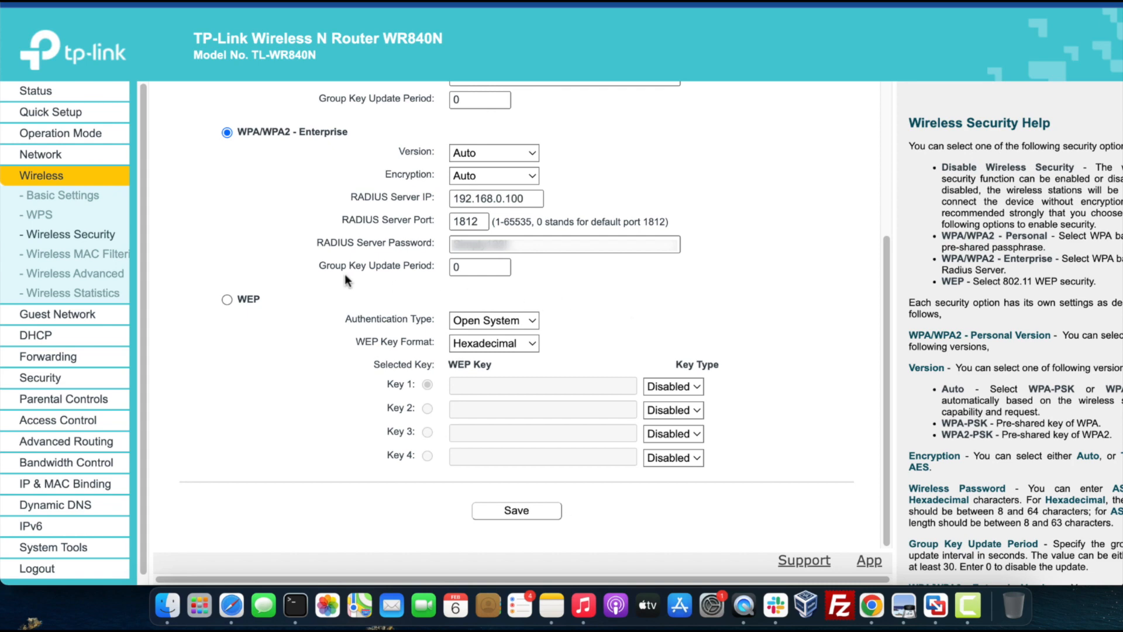
click(48, 218)
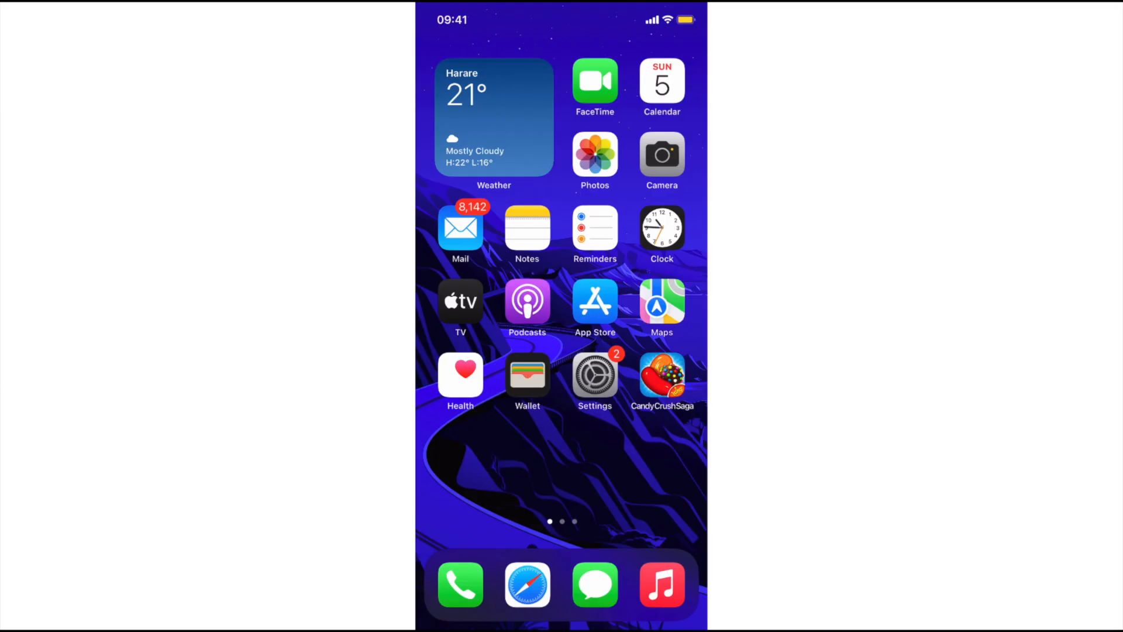
Step: On the iPhone, open the Wi-Fi settings and choose the QP# network to join
click(595, 375)
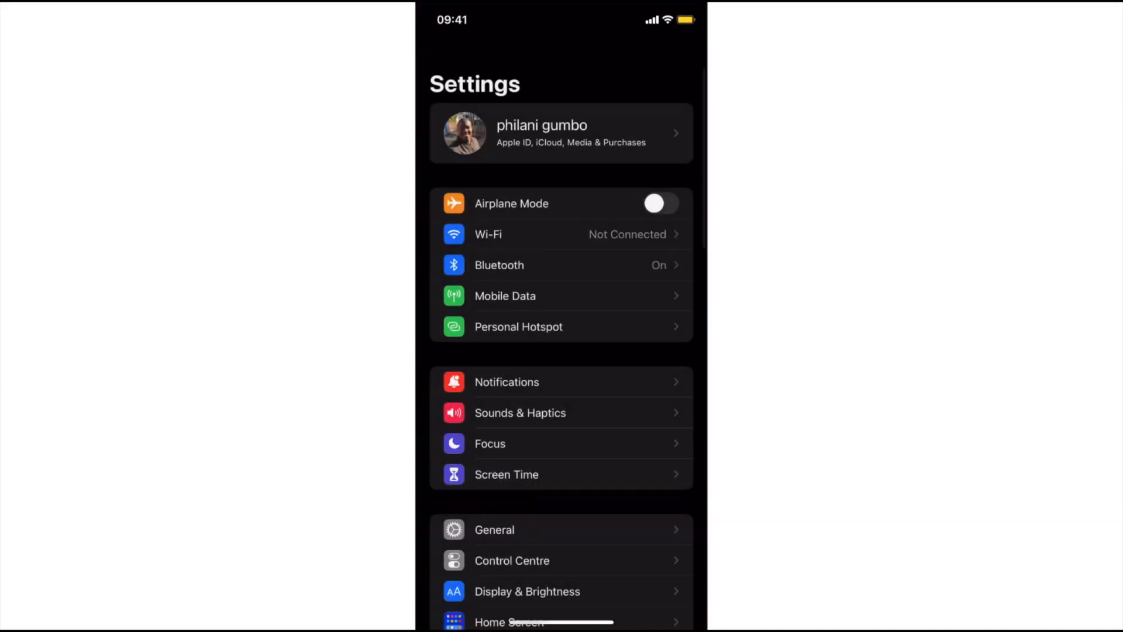
click(488, 320)
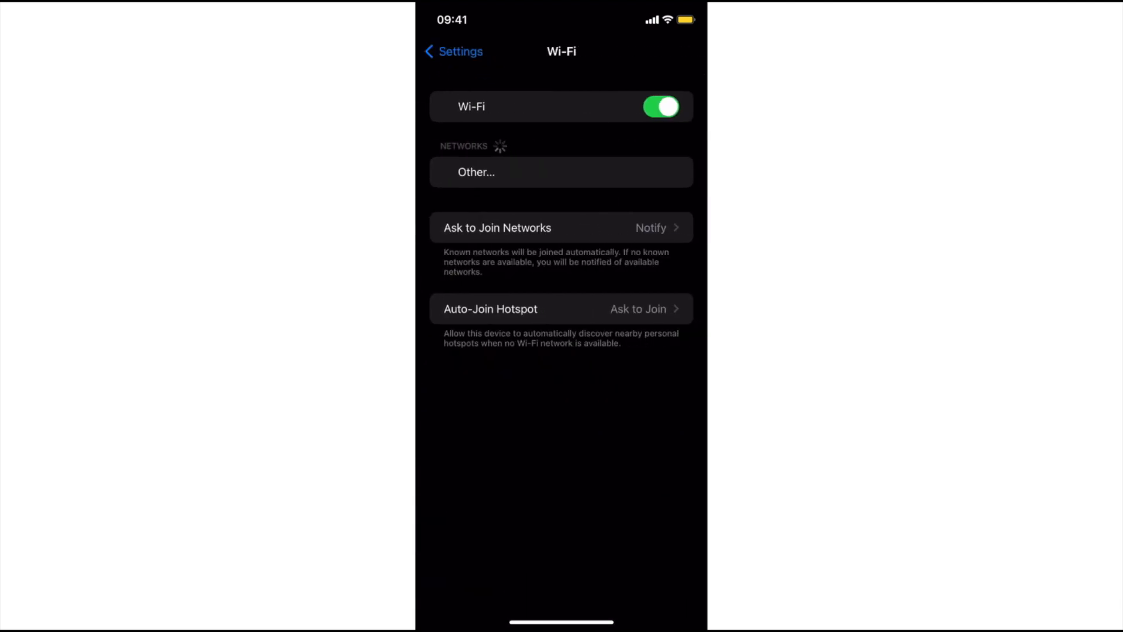
click(497, 174)
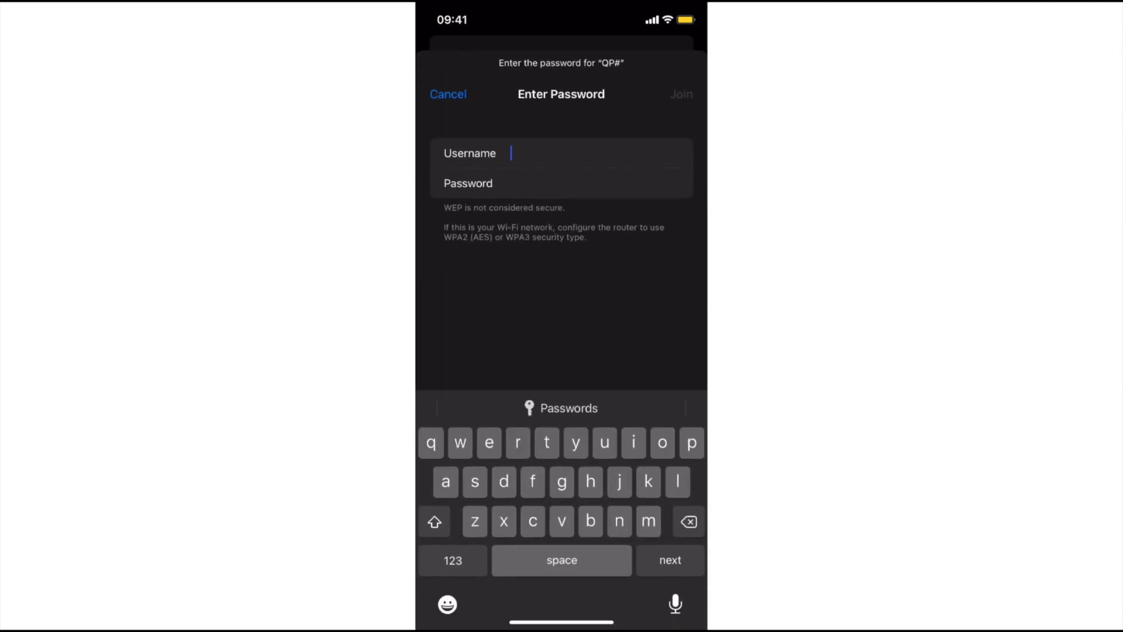
Step: Join QP# with the domain account's username and password, and trust the adserver.adserver.local certificate
text(phi)
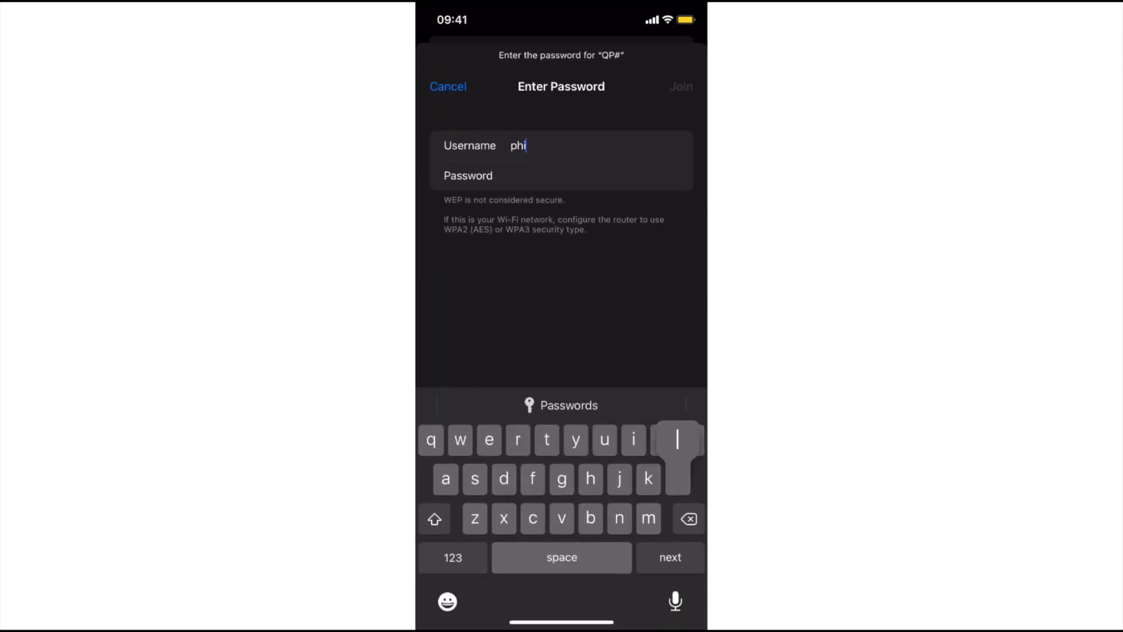
text(lani)
click(452, 557)
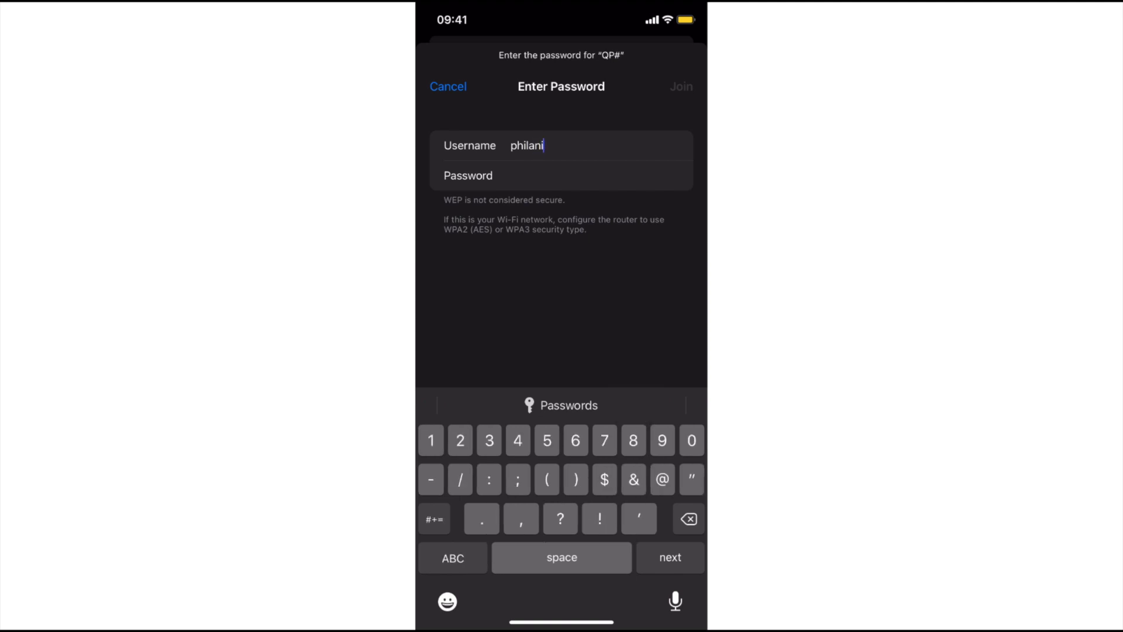
text(@)
click(453, 557)
text(ad)
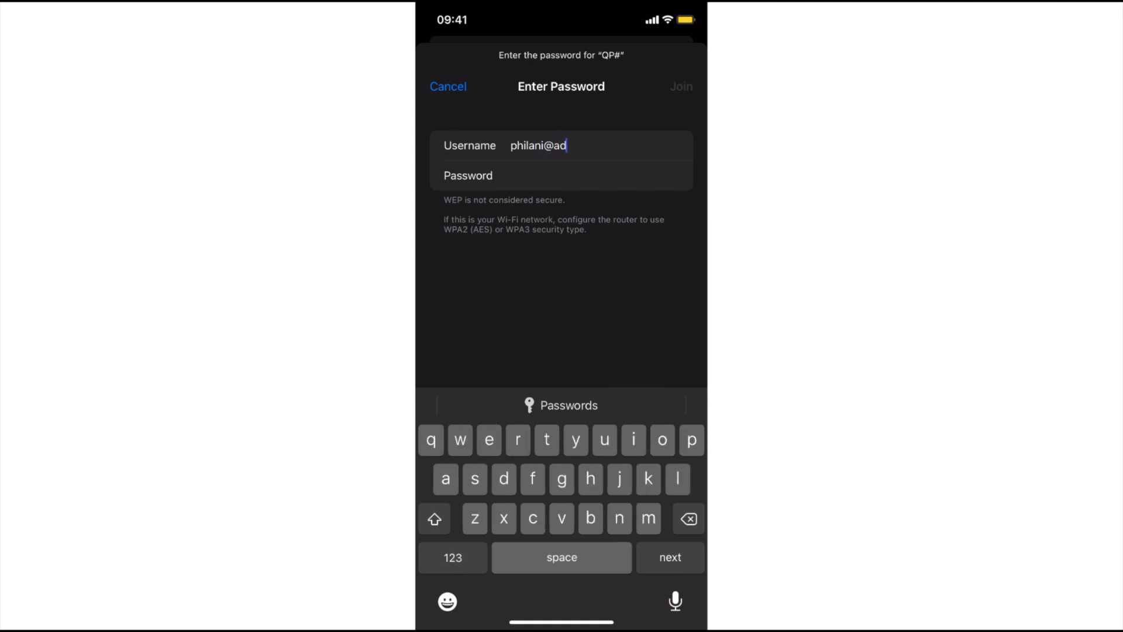
text(server)
click(452, 557)
text(.)
click(453, 556)
text(local)
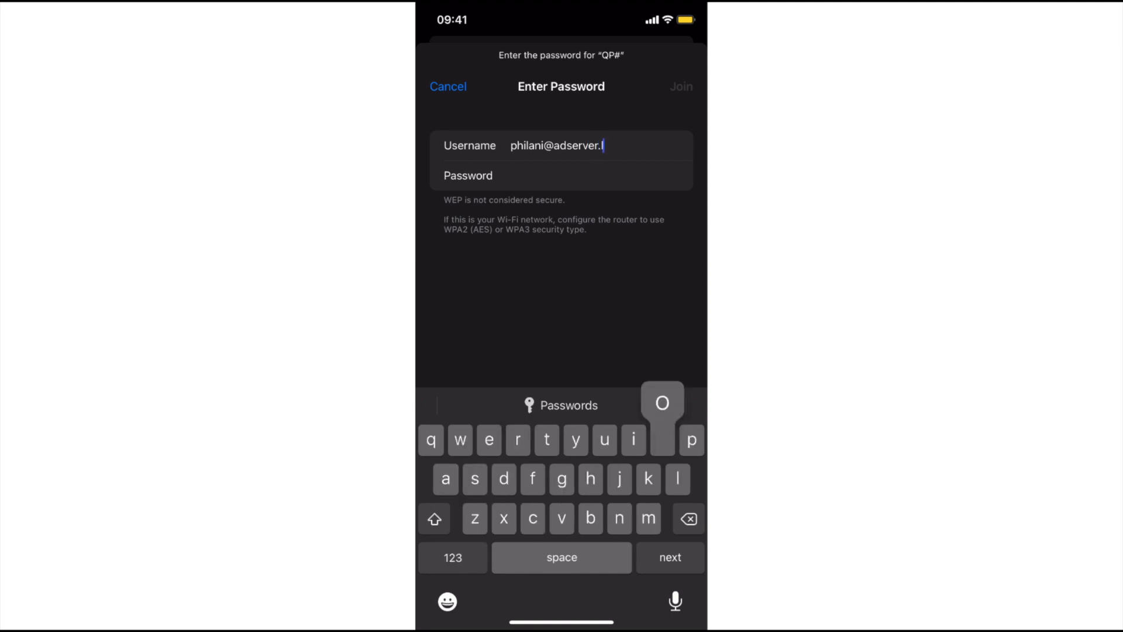
click(670, 557)
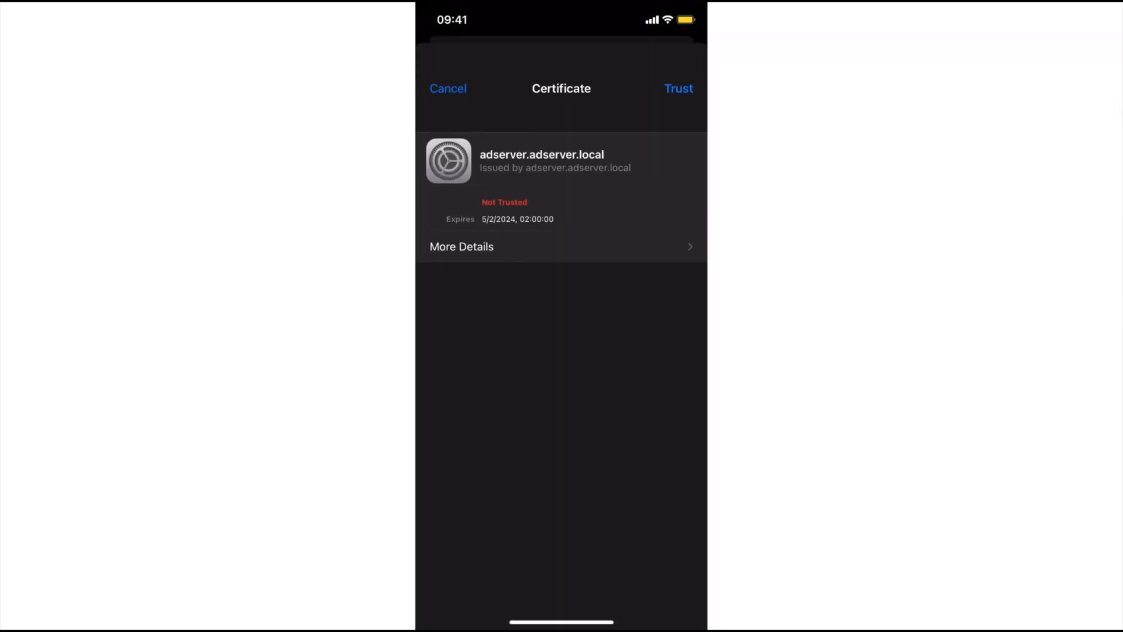
click(678, 89)
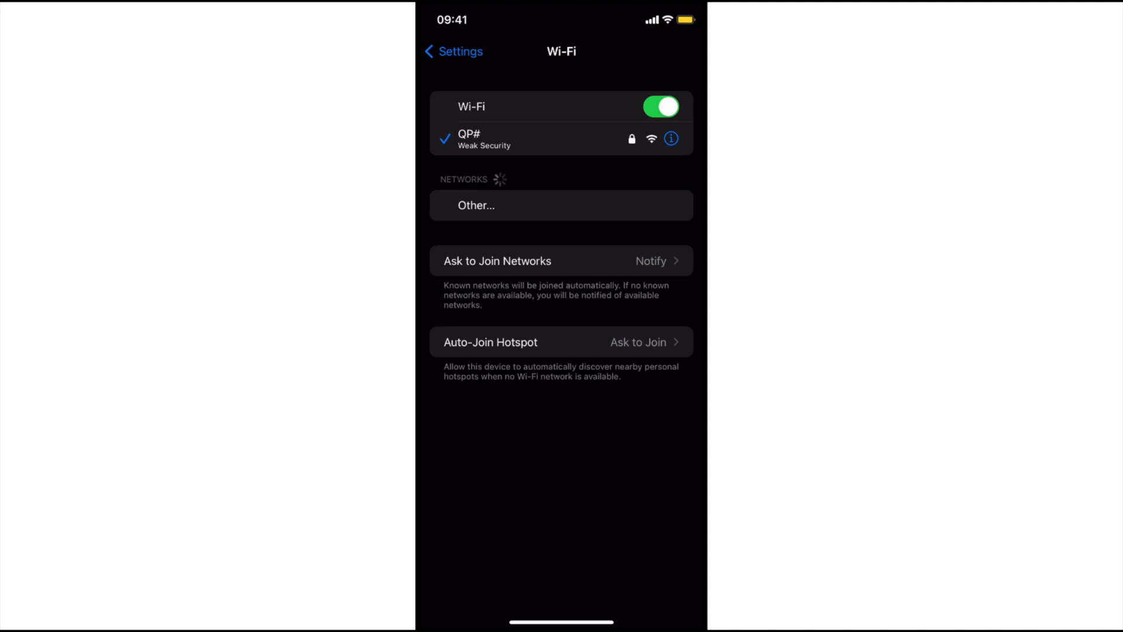
Step: Leave the Wi-Fi settings, open Safari, and load google.com to test the internet connection
drag(561, 622, 625, 421)
click(527, 584)
click(562, 557)
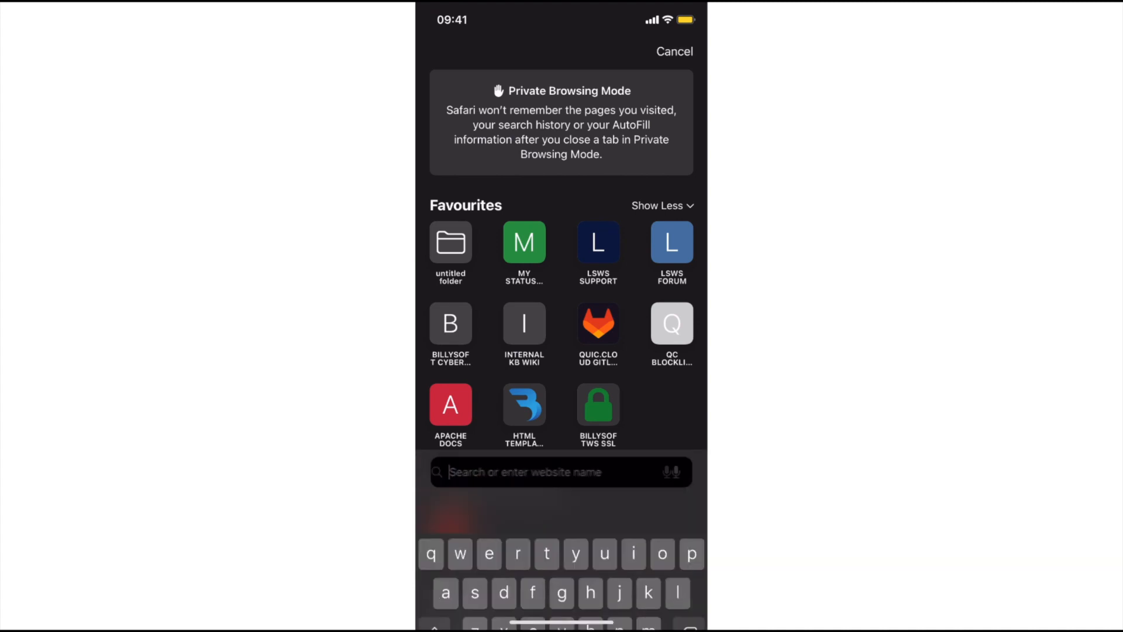
text(google)
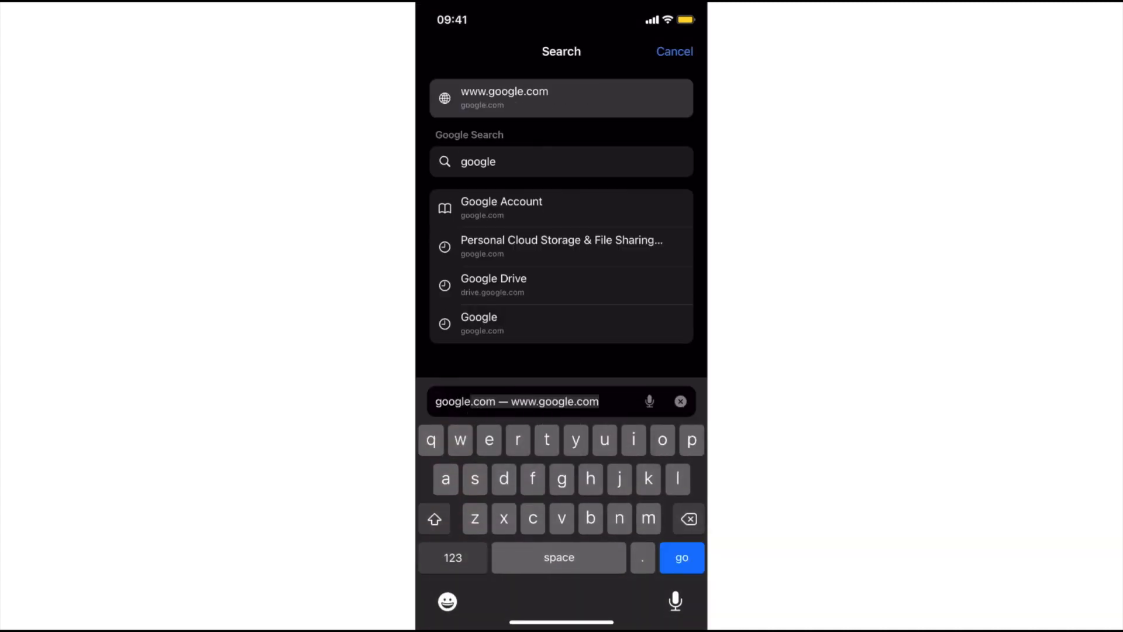
key(Return)
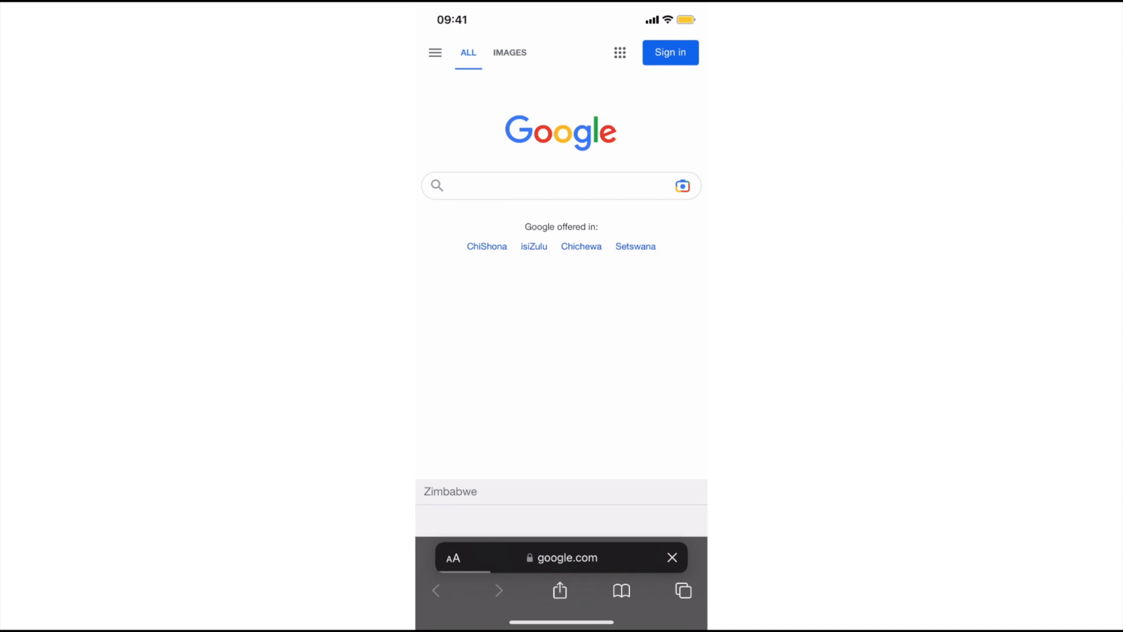
Step: Search Google for yahoo finance and open the Yahoo Finance site
click(561, 186)
click(556, 53)
text(ya)
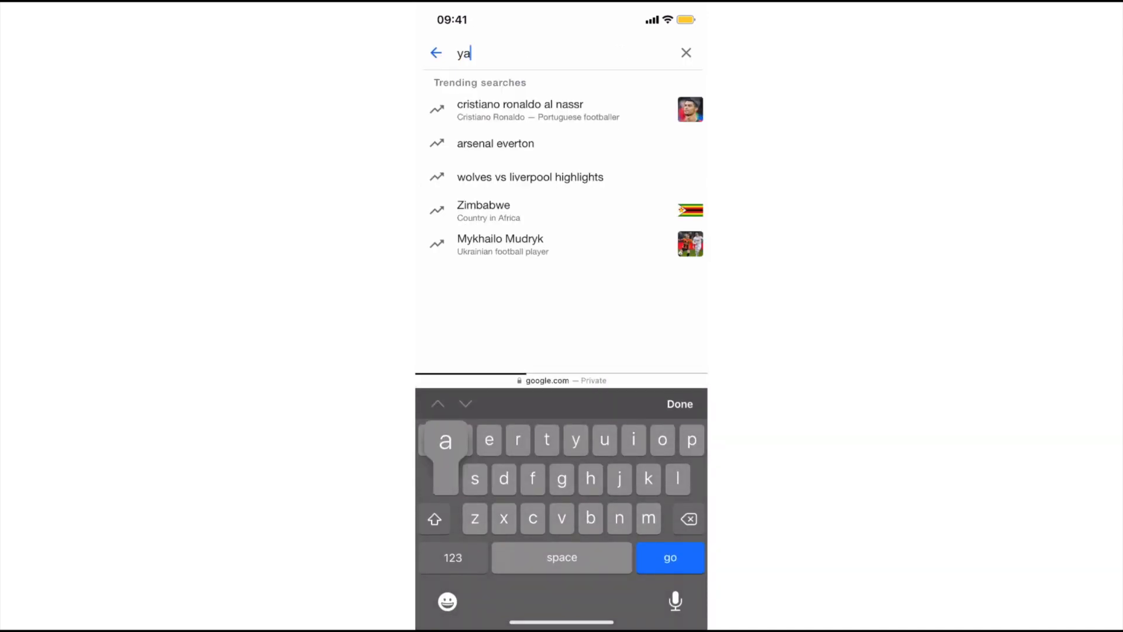
text(hoo fu)
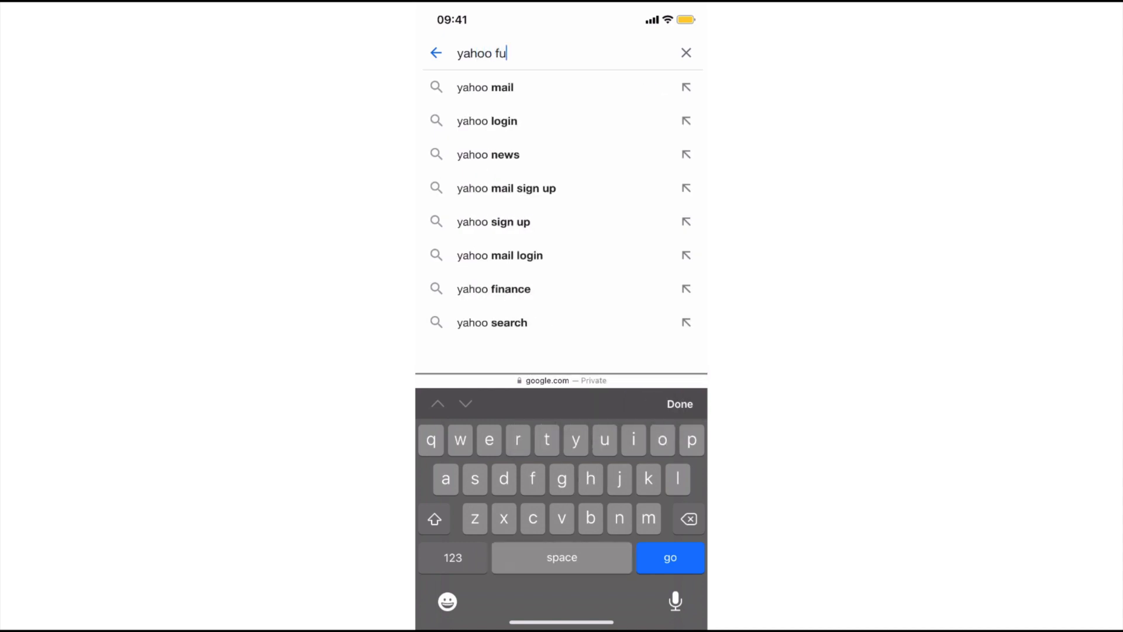
key(BackSpace)
click(493, 87)
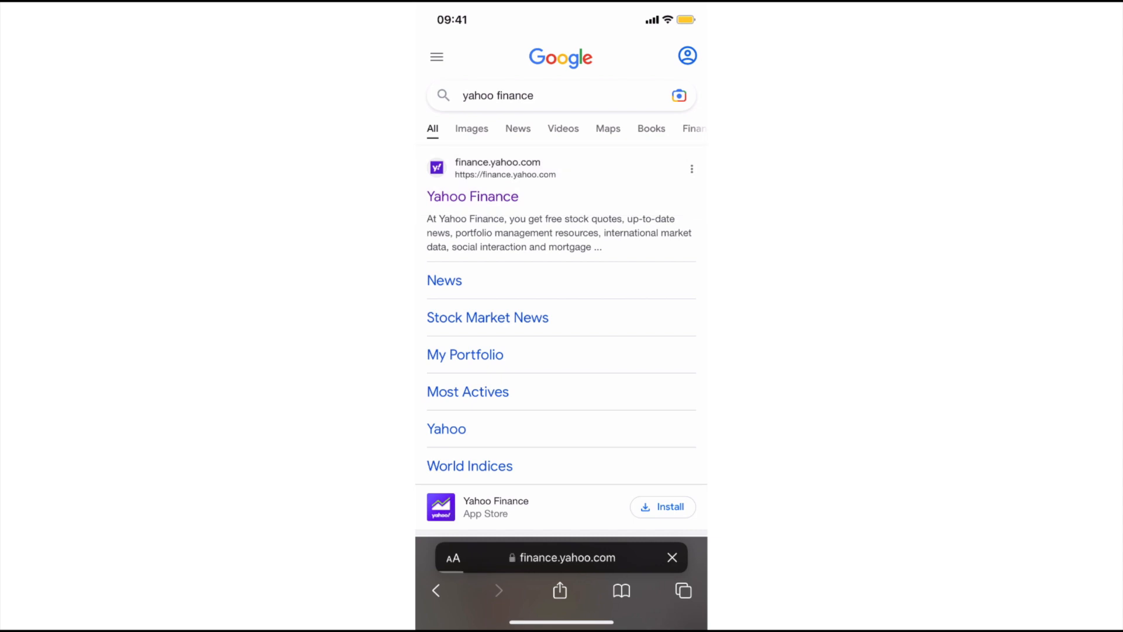
scroll(562, 328, down, 10)
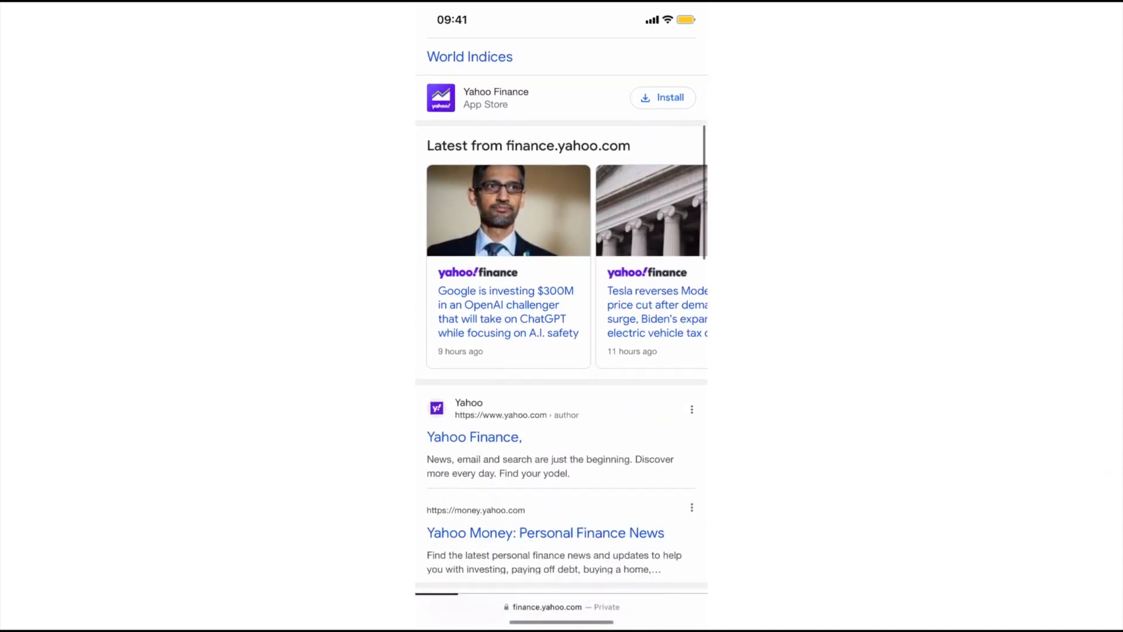